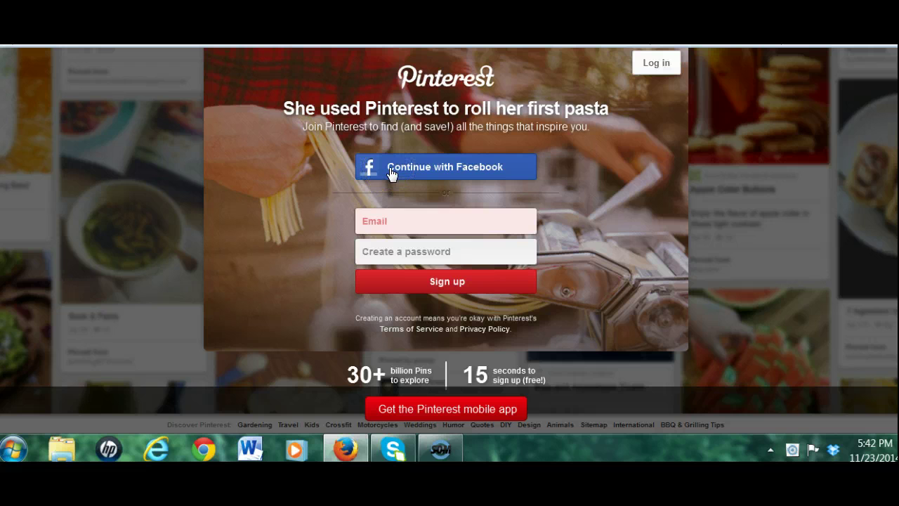
Sign in to Pinterest with the Facebook account and open the boards on your own profile
click(392, 173)
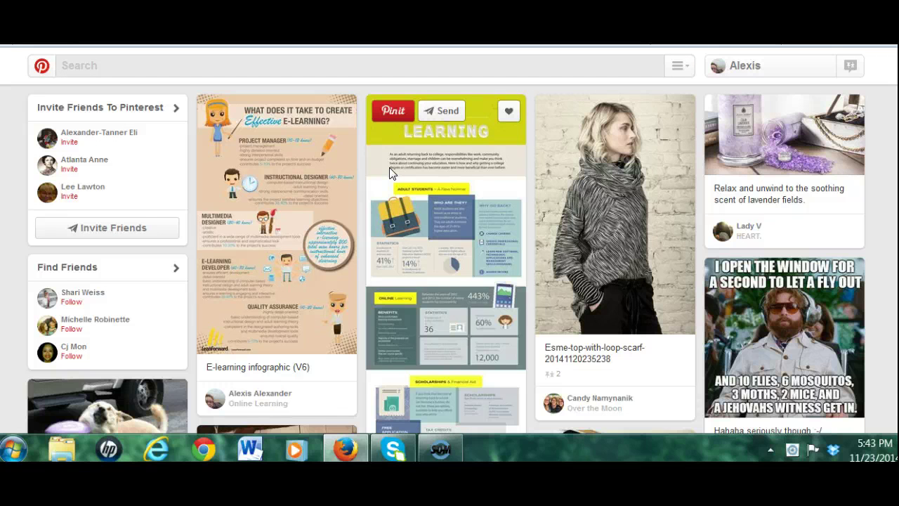
click(739, 66)
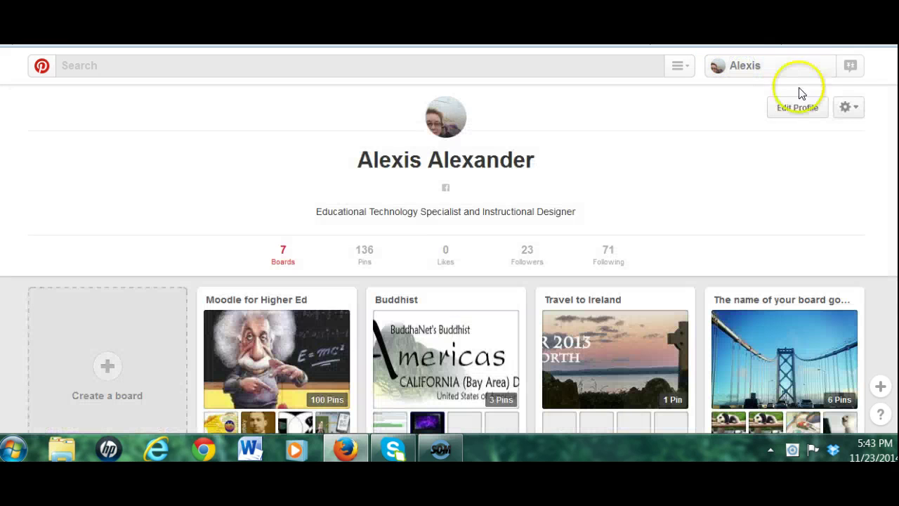
scroll(450, 260, down, 3)
scroll(450, 260, down, 3)
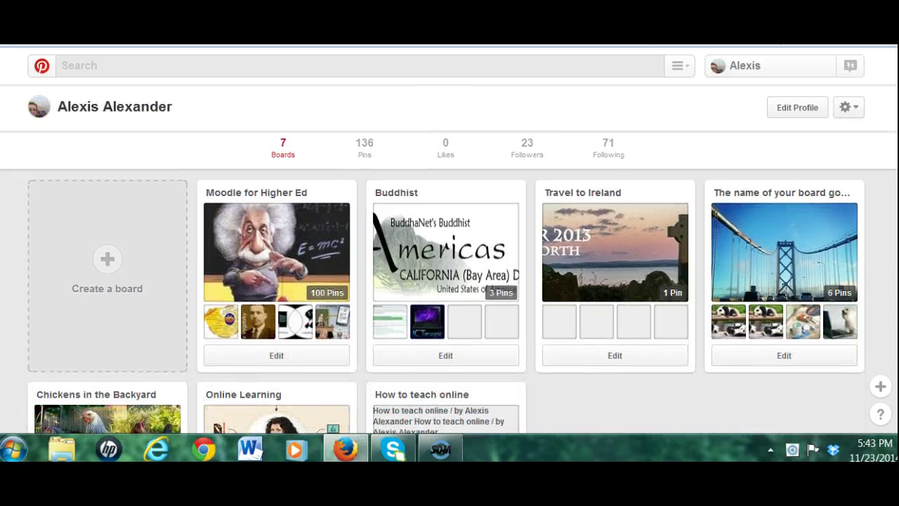
scroll(450, 281, down, 2)
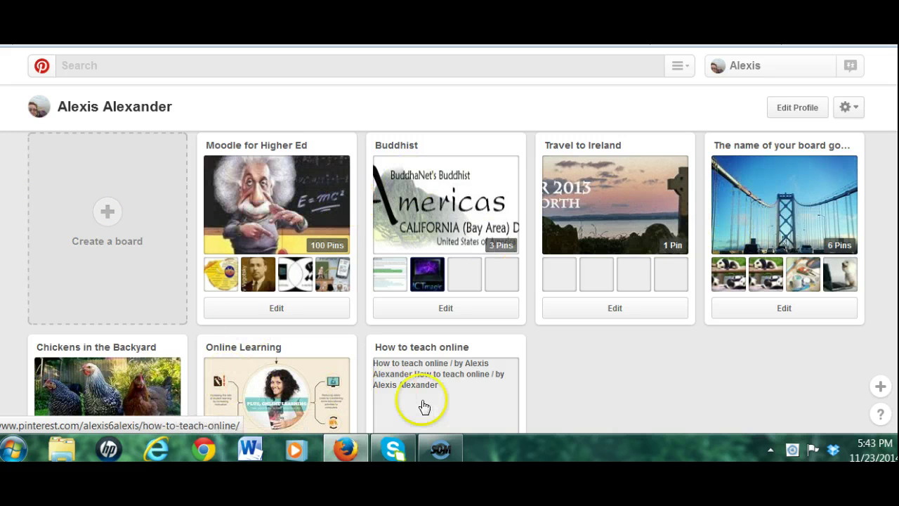
Create a board named "Online Teaching and Learning" in the Education category
click(108, 213)
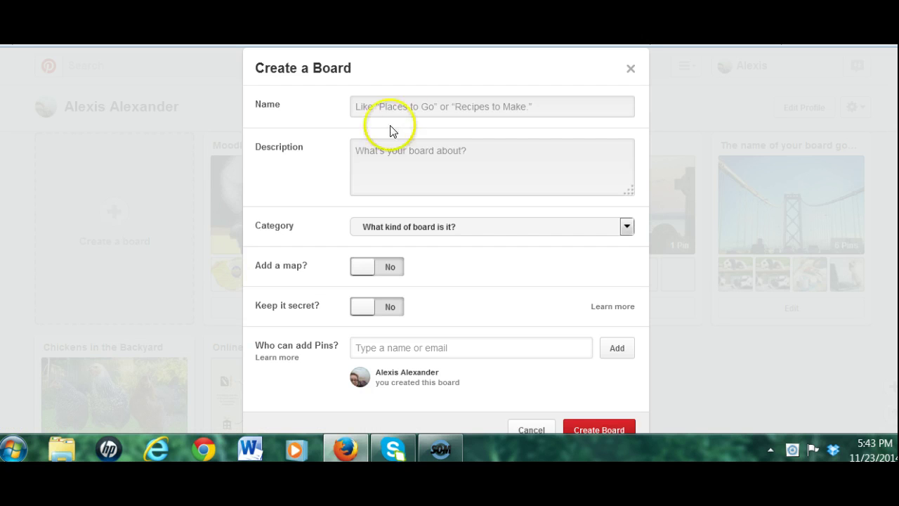
click(412, 108)
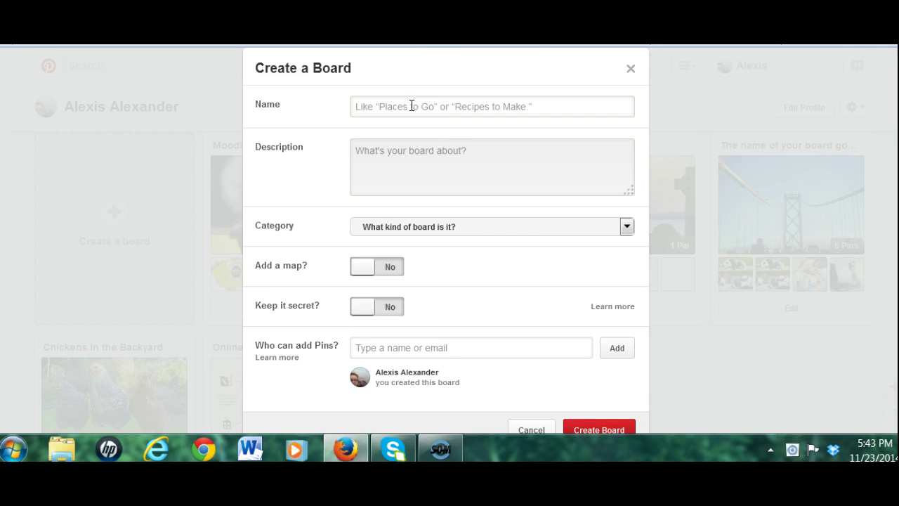
text(Online Teaching and Learning)
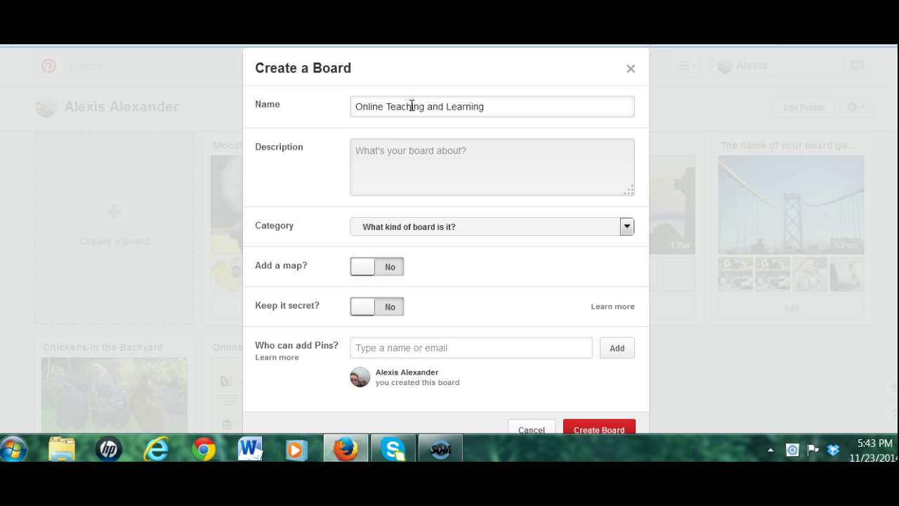
click(416, 151)
click(412, 233)
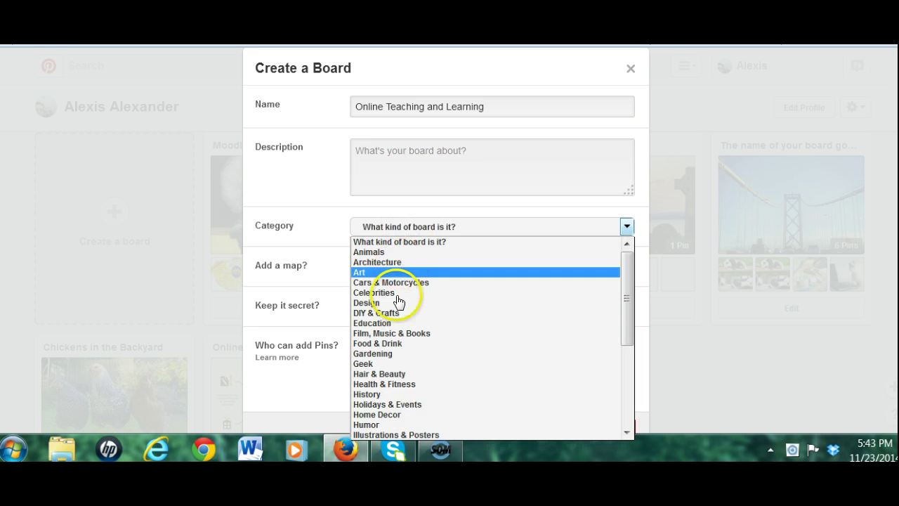
click(392, 323)
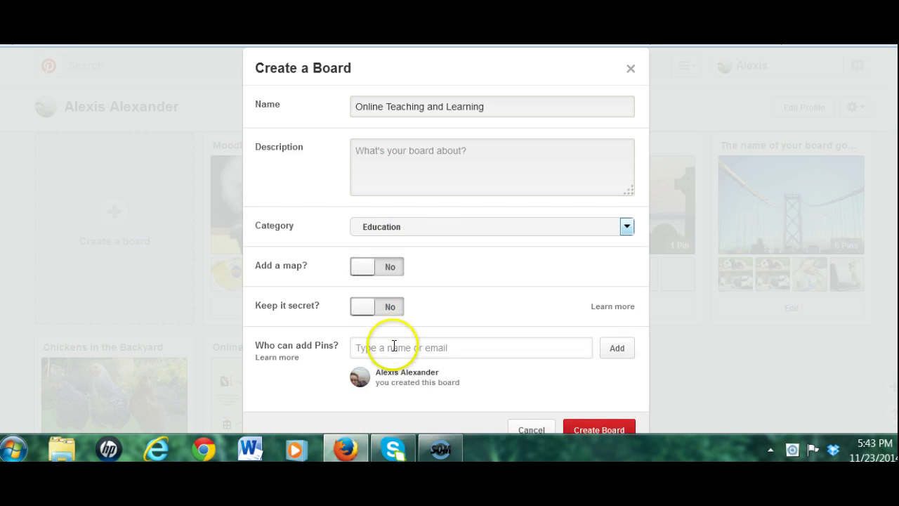
click(355, 348)
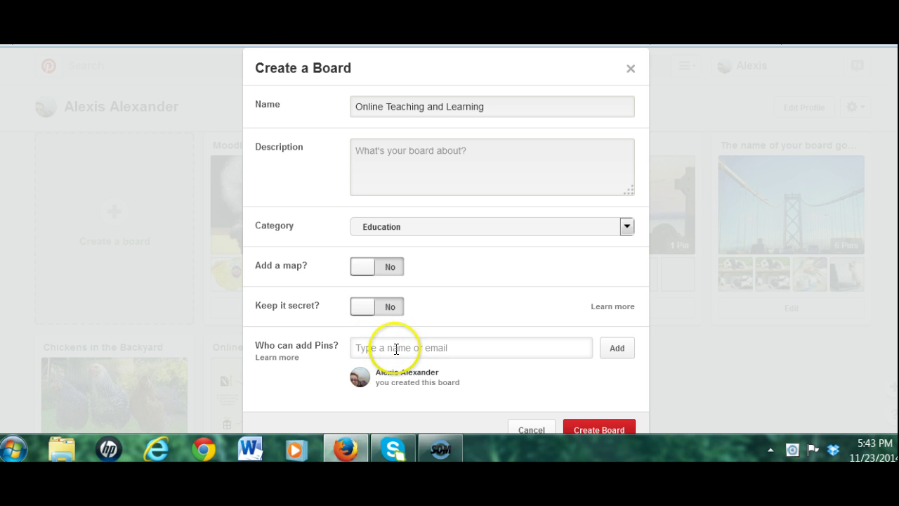
click(584, 430)
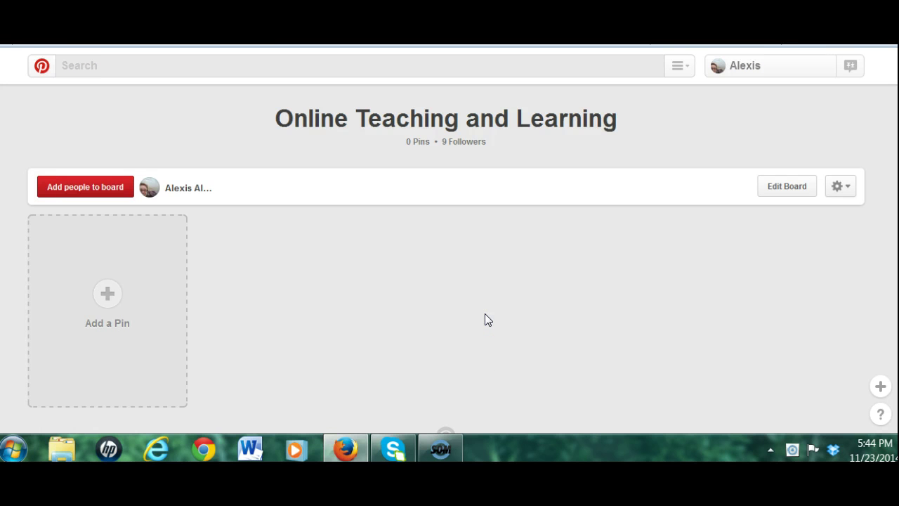
Search Pinterest for "online teaching learning"
click(202, 67)
text(onl)
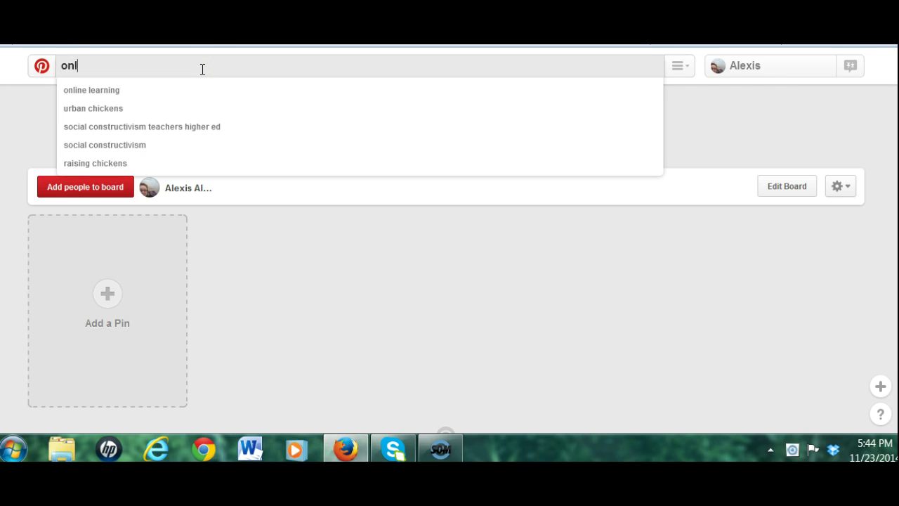
text(ine teaching )
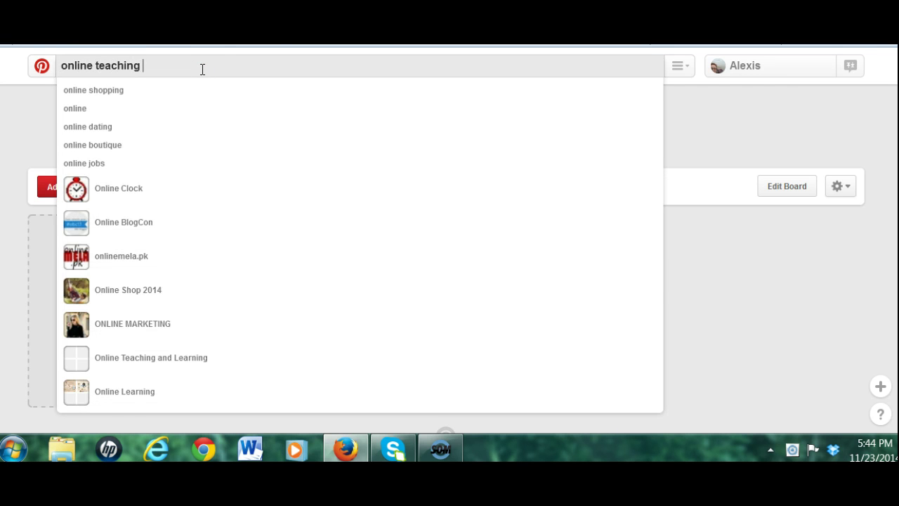
text(learning)
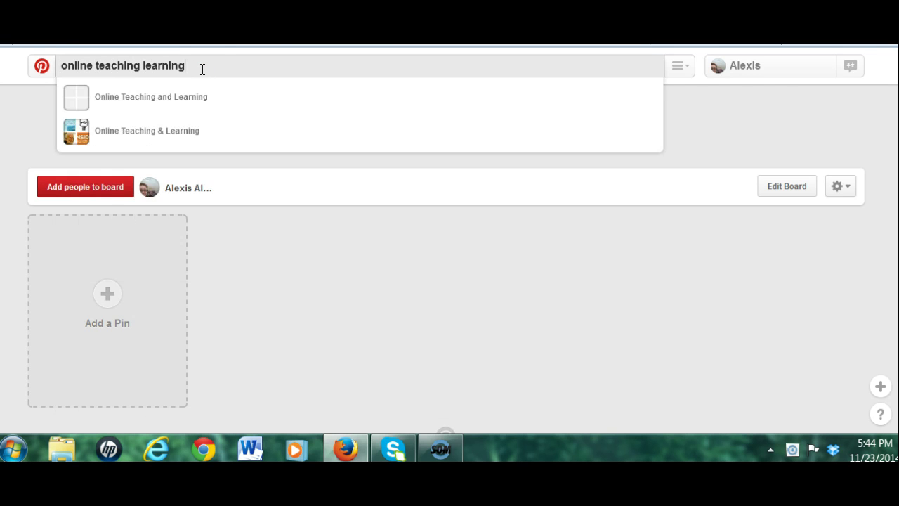
key(Return)
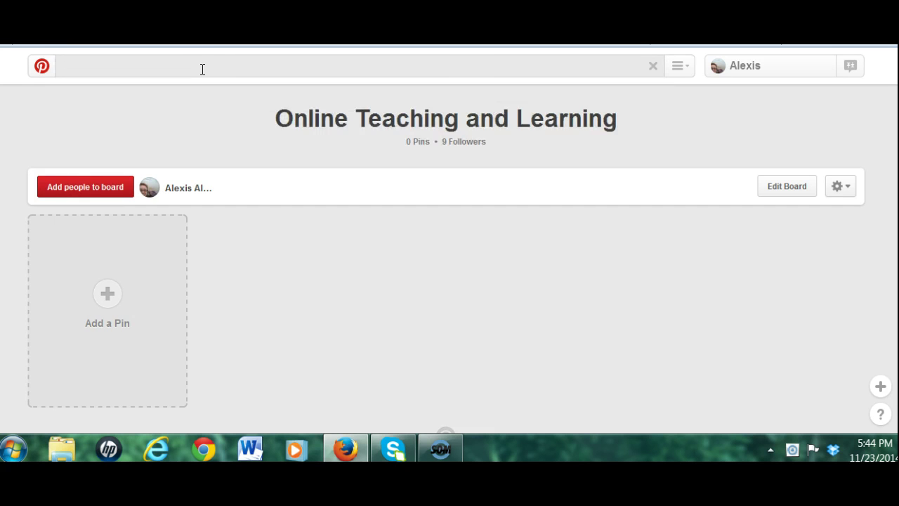
click(66, 75)
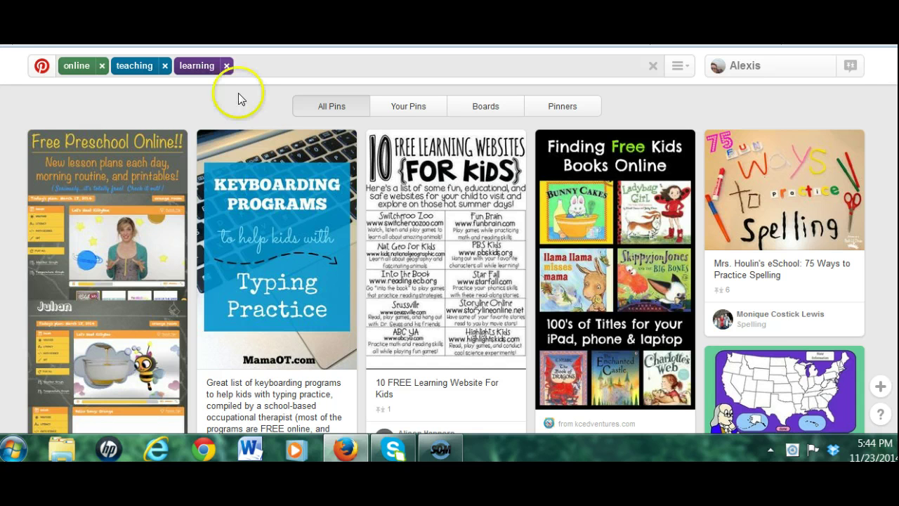
Browse the found pins and narrow the search by adding the term "college"
scroll(107, 211, down, 5)
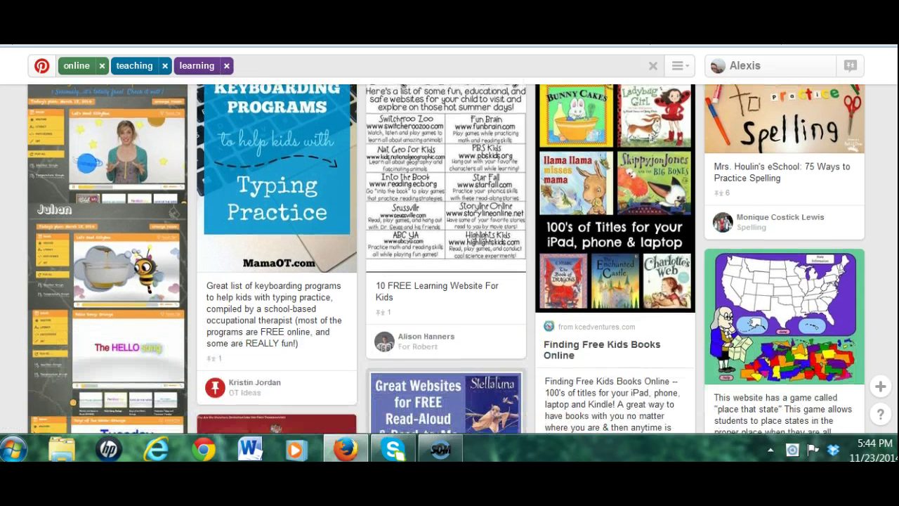
scroll(107, 211, down, 4)
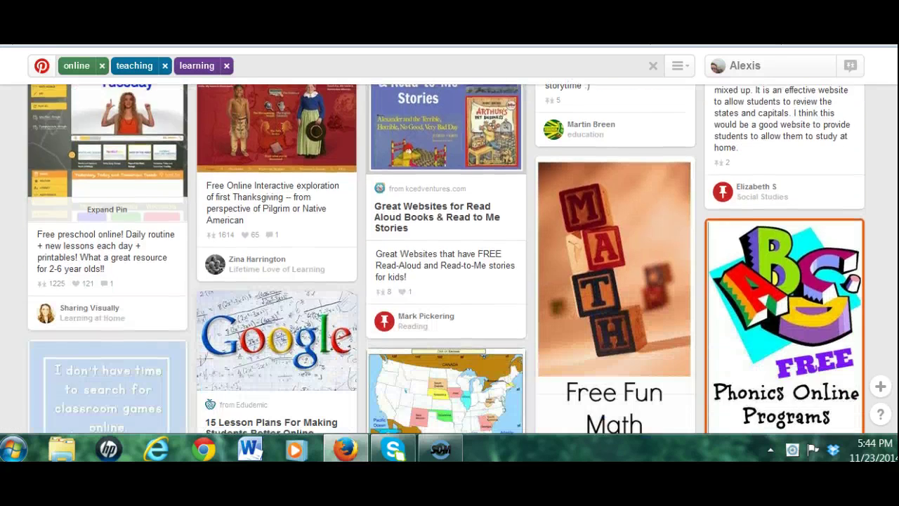
scroll(447, 260, down, 5)
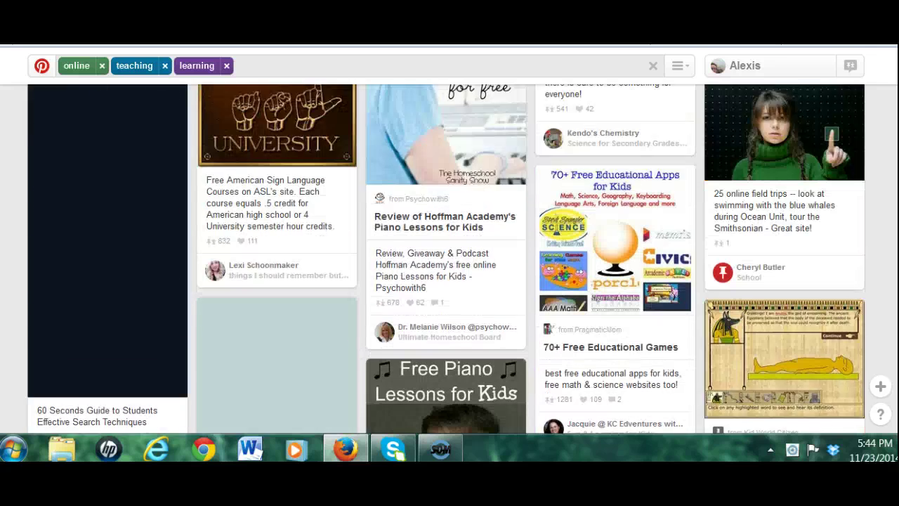
scroll(276, 211, down, 5)
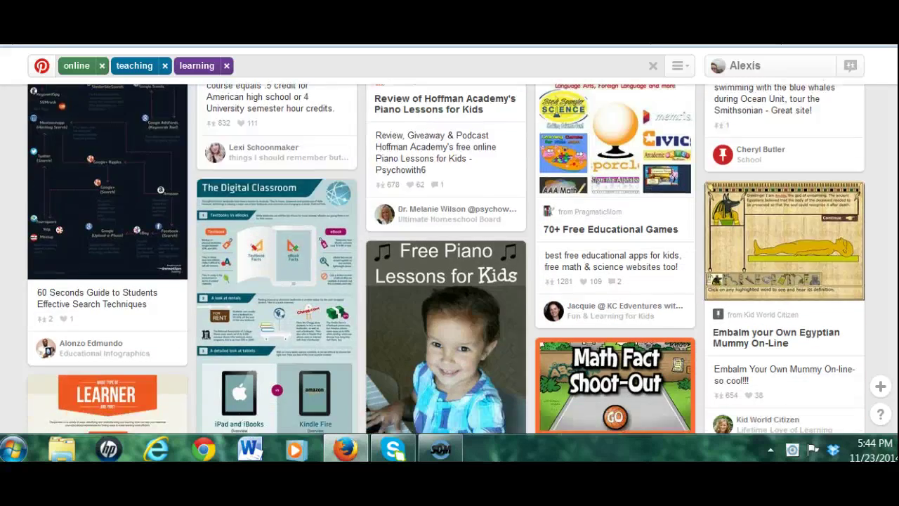
scroll(446, 260, down, 6)
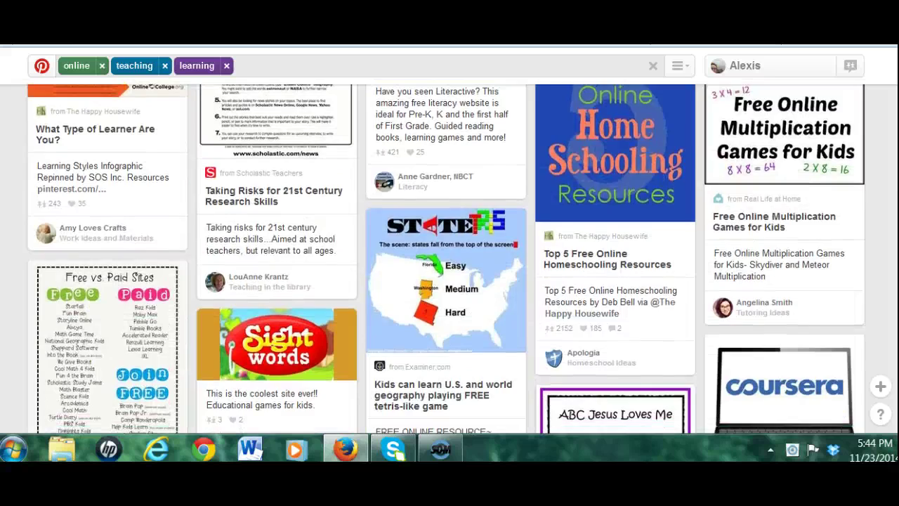
drag(891, 204, 881, 63)
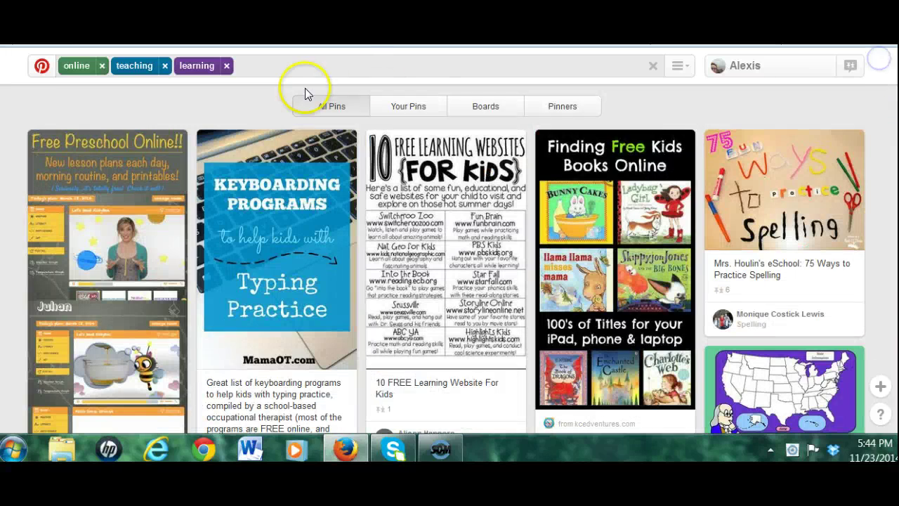
click(263, 64)
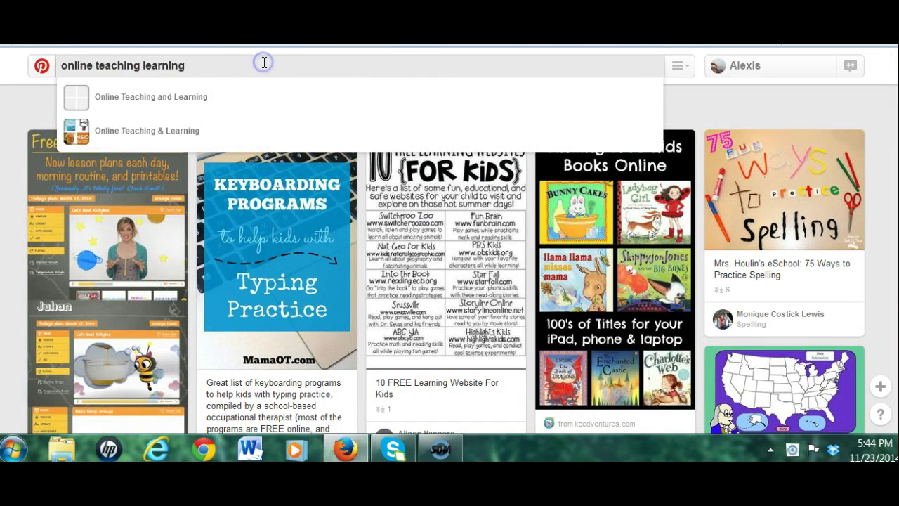
text(college)
key(Return)
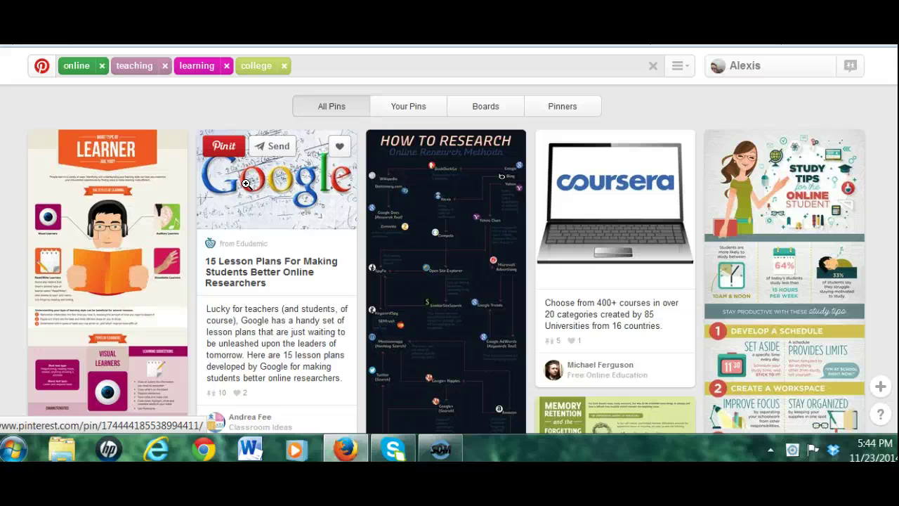
Pin "15 Lesson Plans For Making Students Better Online Researchers" to the Online Teaching and Learning board, and open that board
click(222, 148)
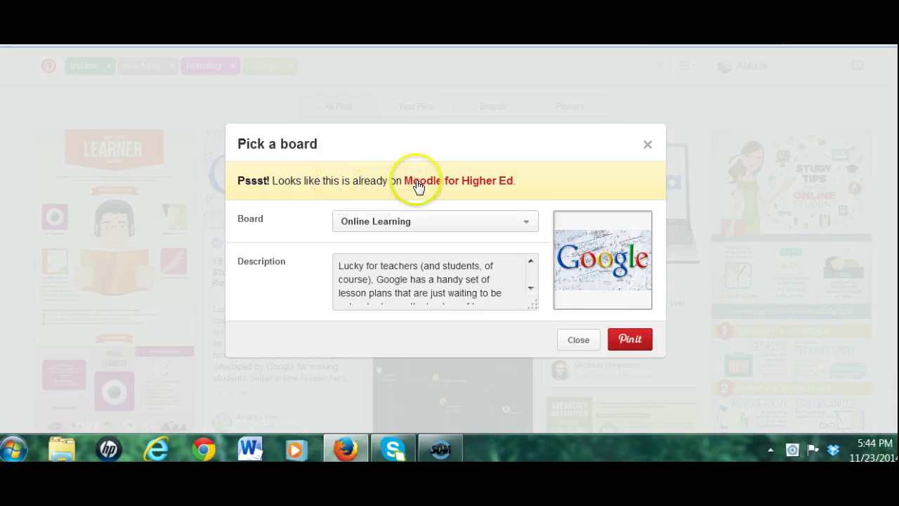
click(470, 222)
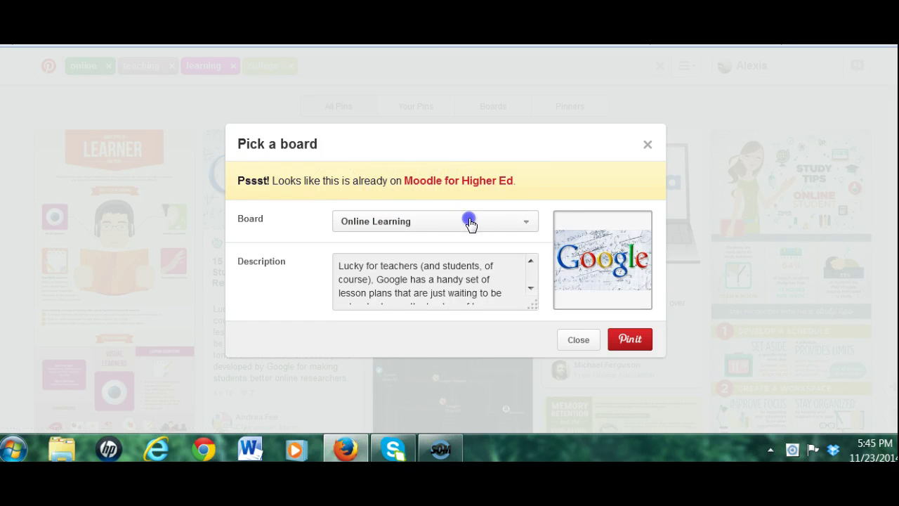
click(446, 280)
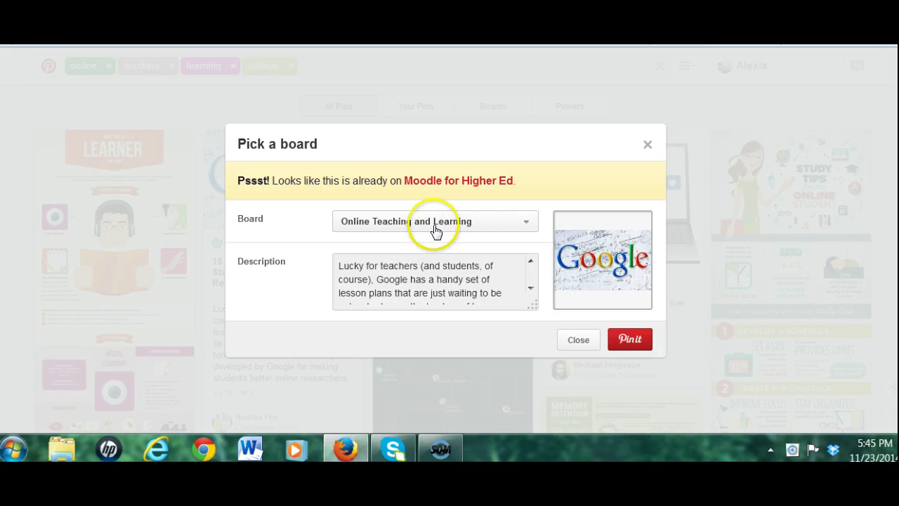
click(507, 276)
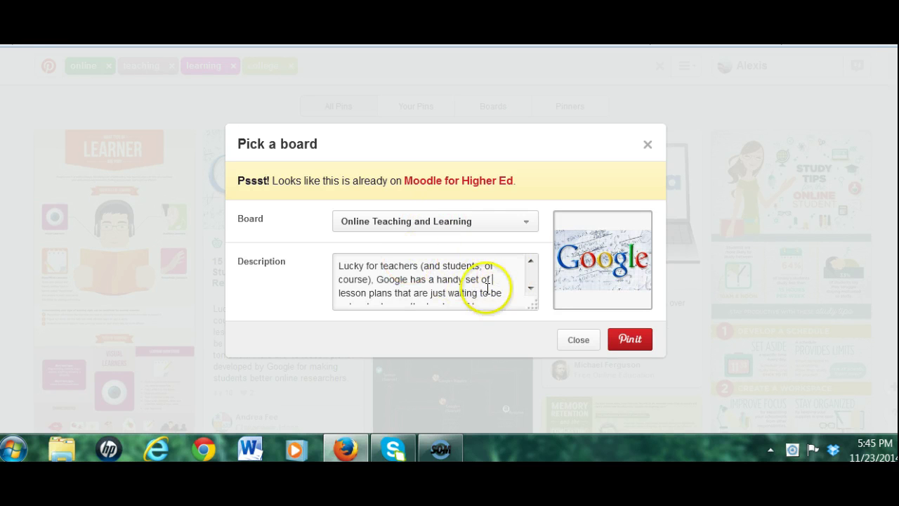
click(530, 288)
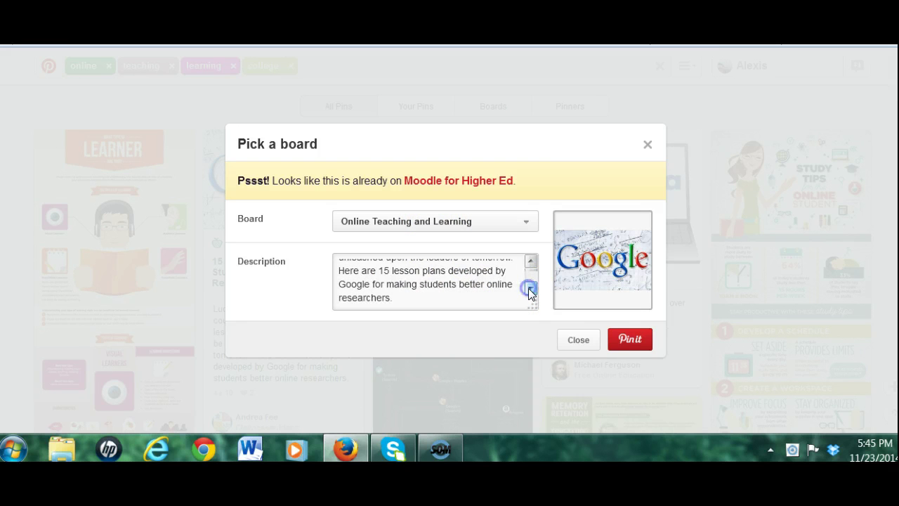
click(629, 340)
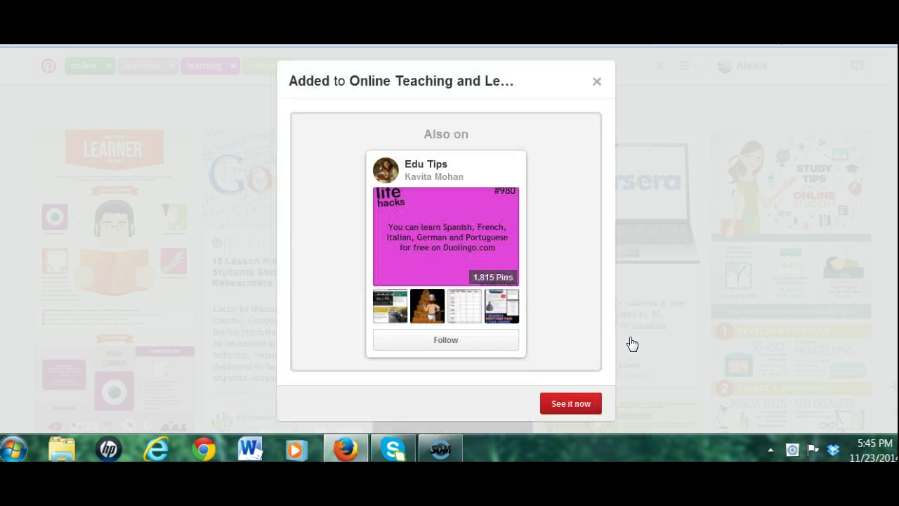
click(571, 406)
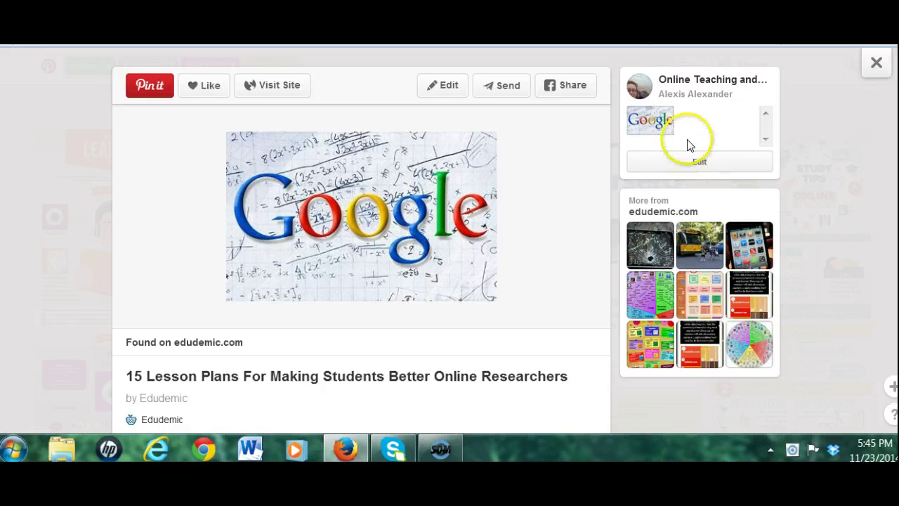
click(686, 89)
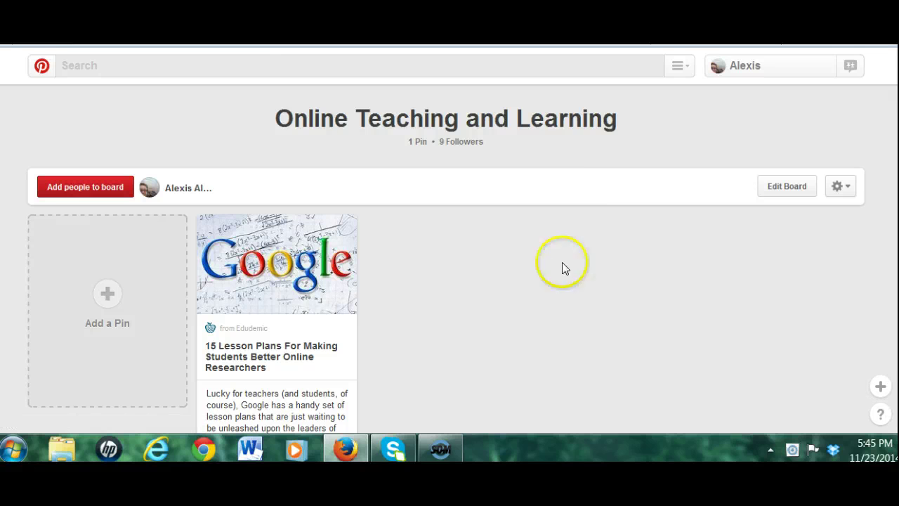
Repeat the search for "online teaching learning college" and look over the first found pins
click(255, 70)
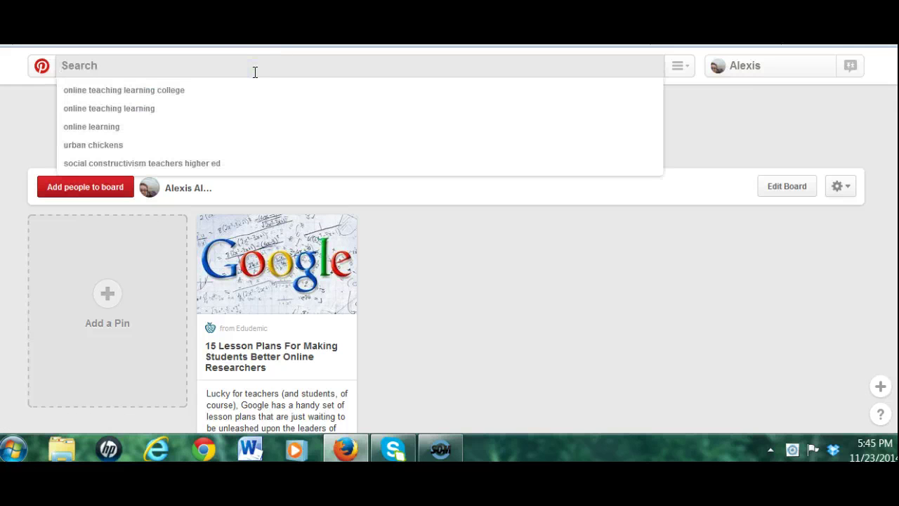
click(231, 89)
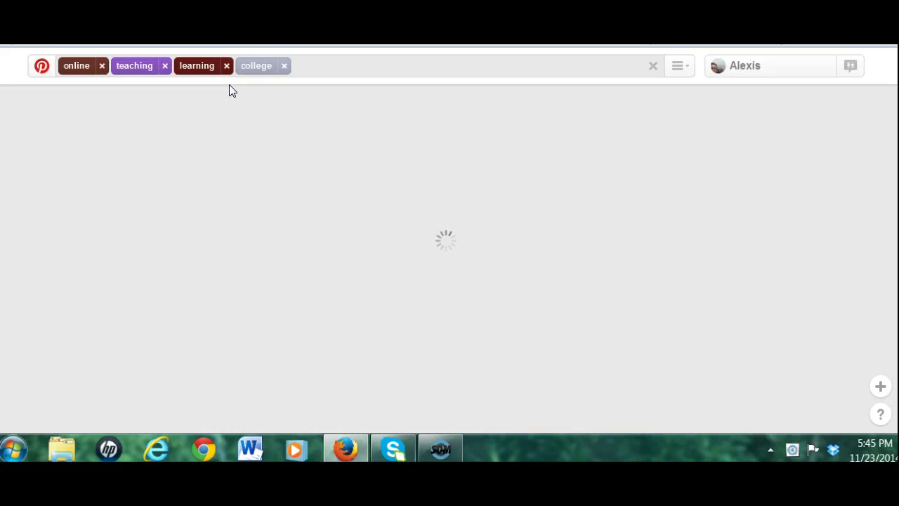
scroll(450, 260, down, 10)
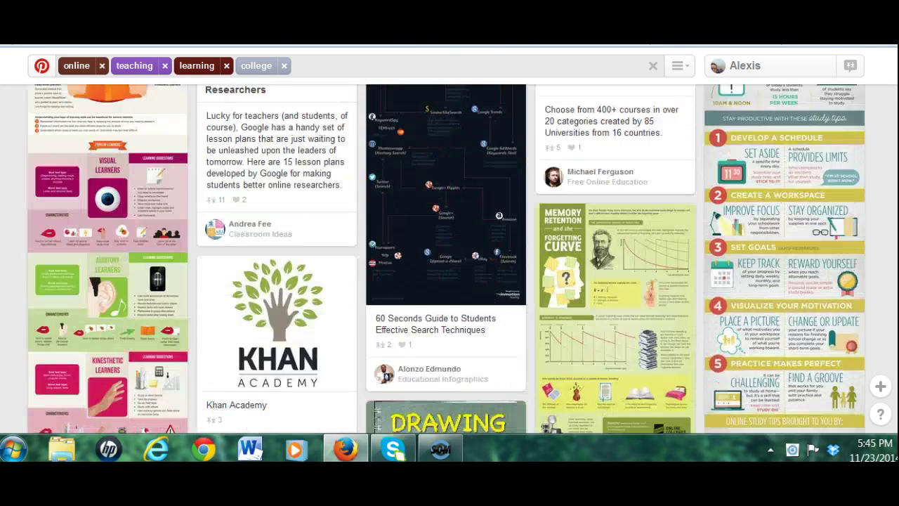
scroll(611, 211, down, 3)
scroll(612, 211, up, 5)
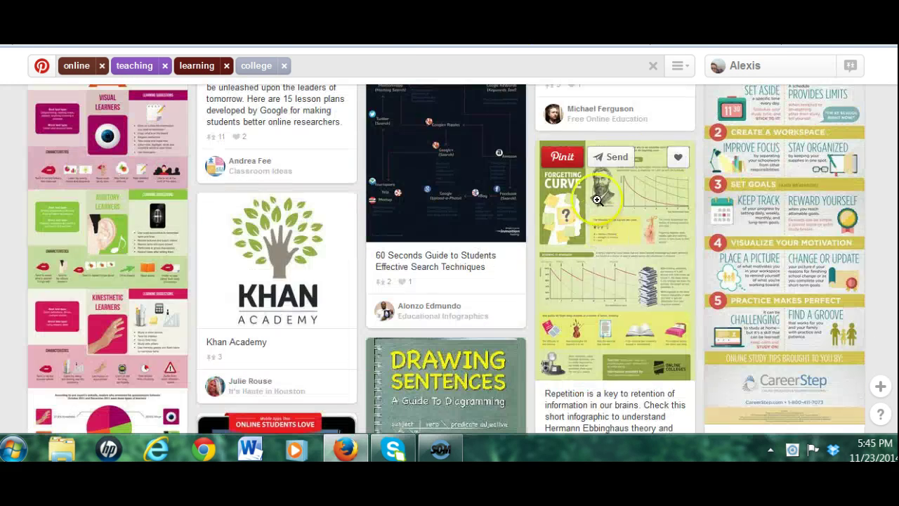
scroll(714, 121, up, 3)
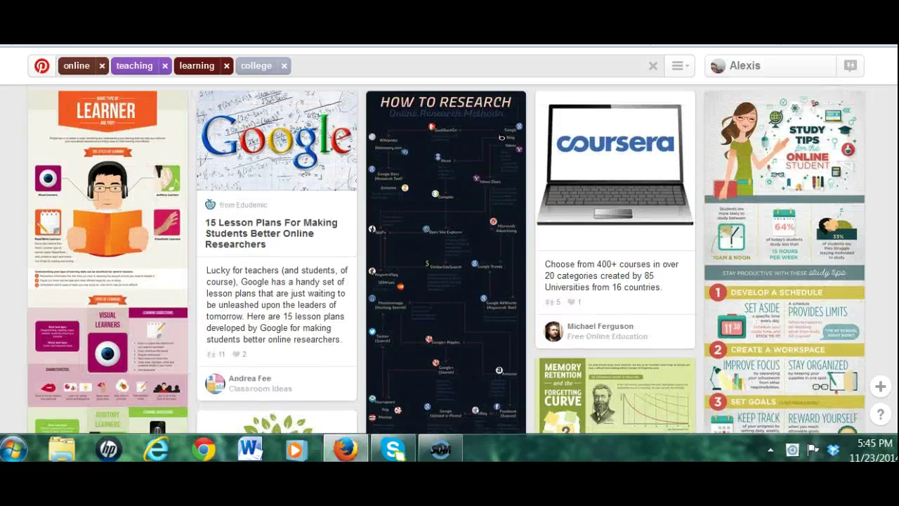
Pin "The Online College Student: Not As Lazy As You Thought" to the Online Teaching and Learning board and open the new pin
scroll(450, 260, down, 10)
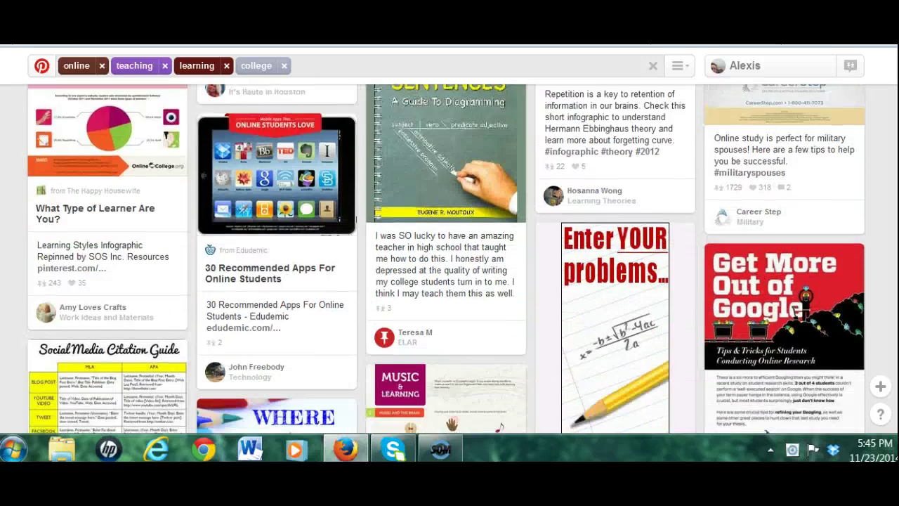
scroll(446, 260, down, 2)
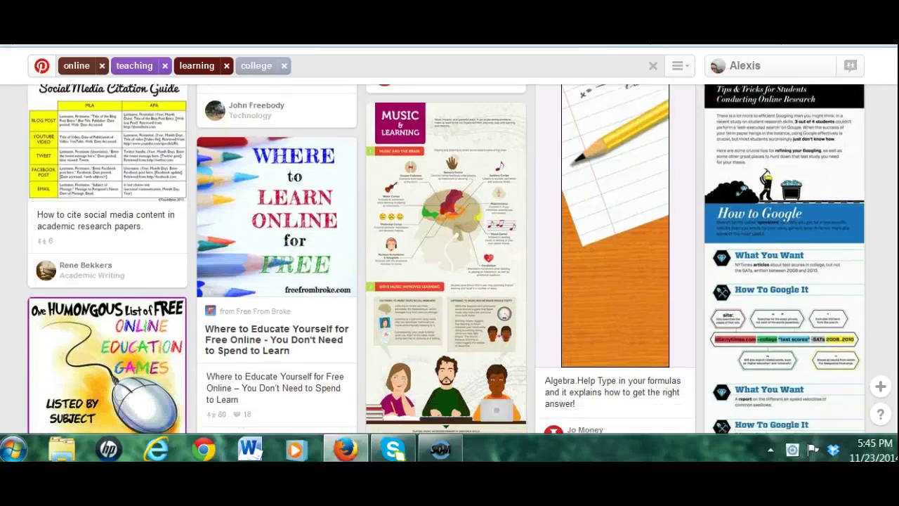
scroll(450, 260, down, 5)
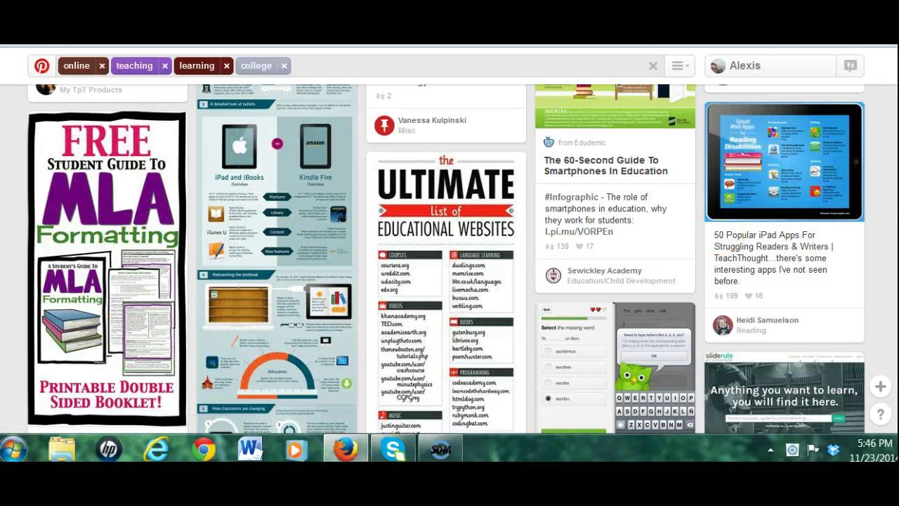
scroll(446, 260, down, 8)
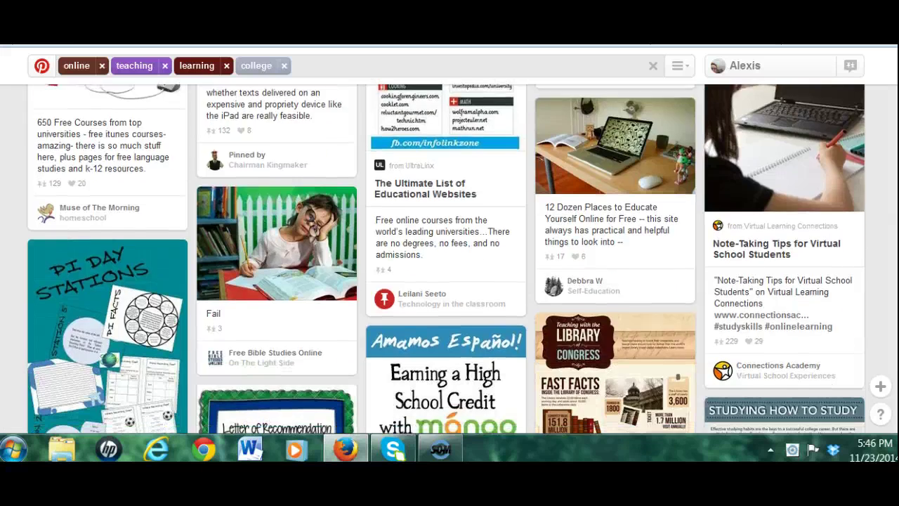
scroll(336, 330, down, 7)
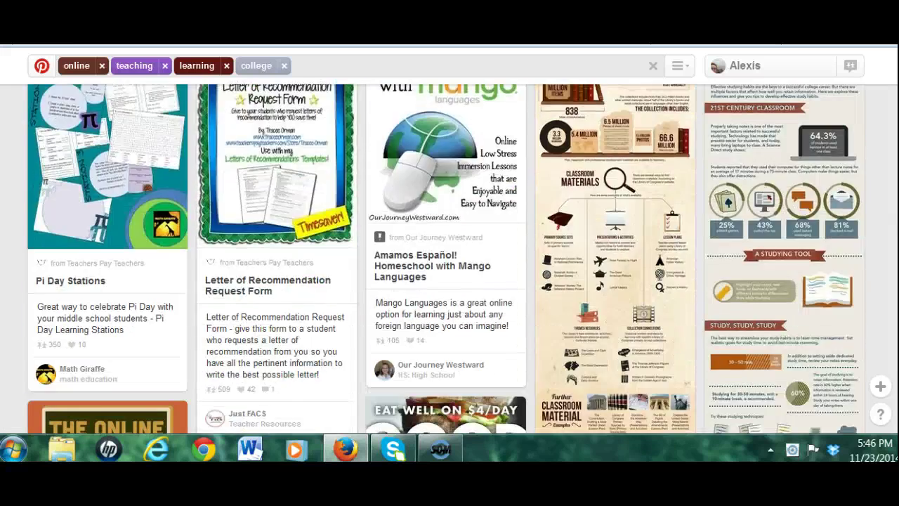
scroll(336, 330, down, 3)
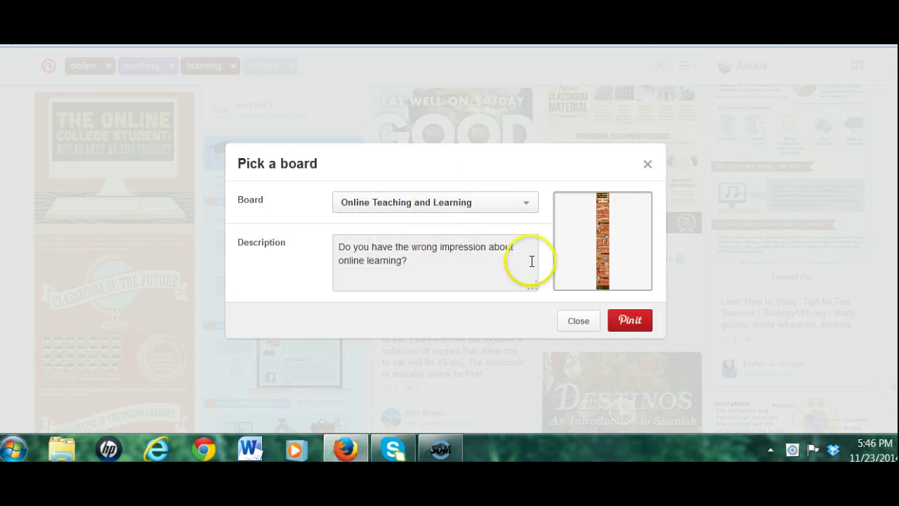
click(629, 319)
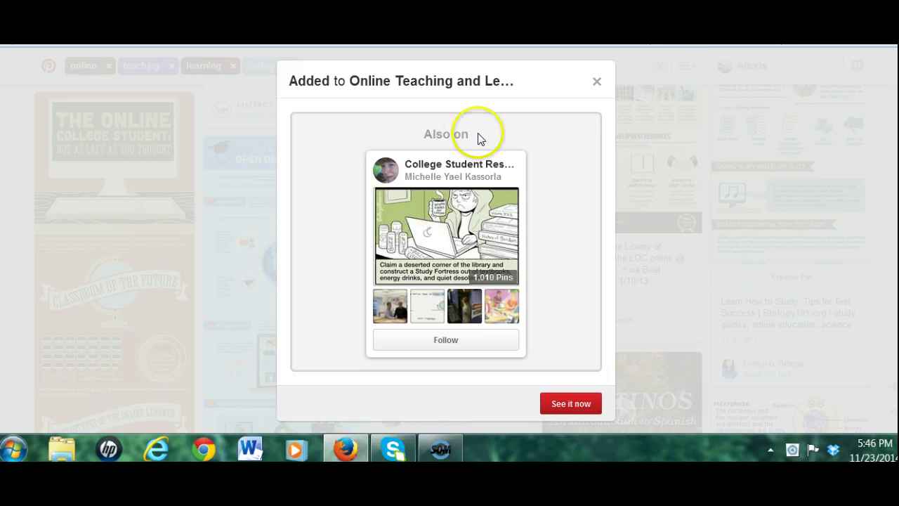
click(562, 408)
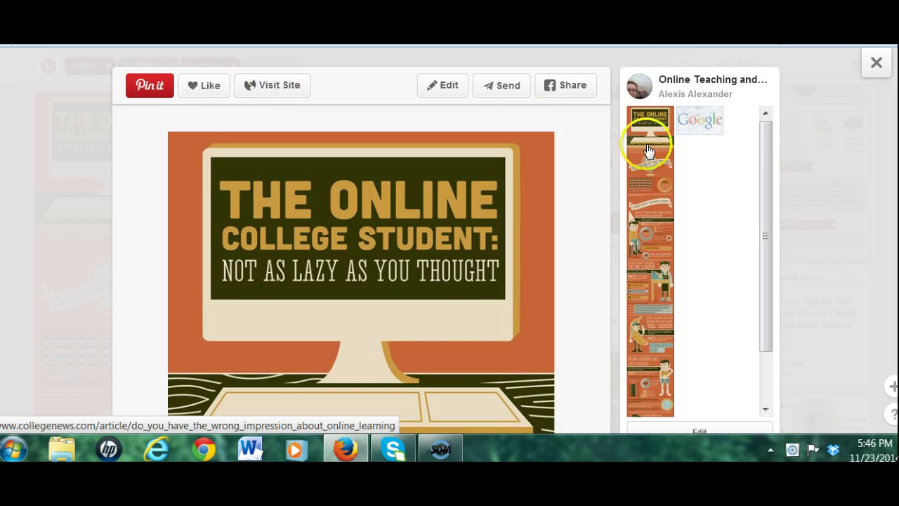
Look through the opened online college student infographic and the related pins below it
scroll(648, 151, down, 5)
scroll(649, 151, down, 15)
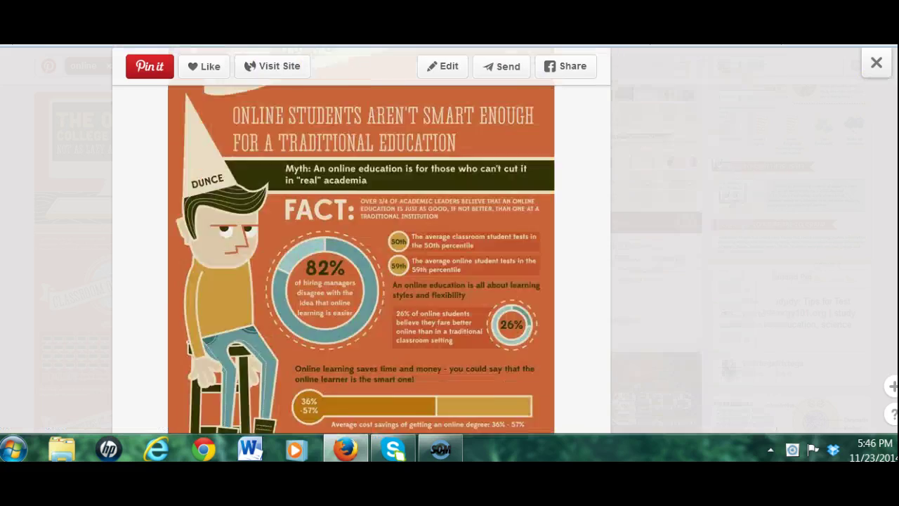
scroll(446, 241, down, 8)
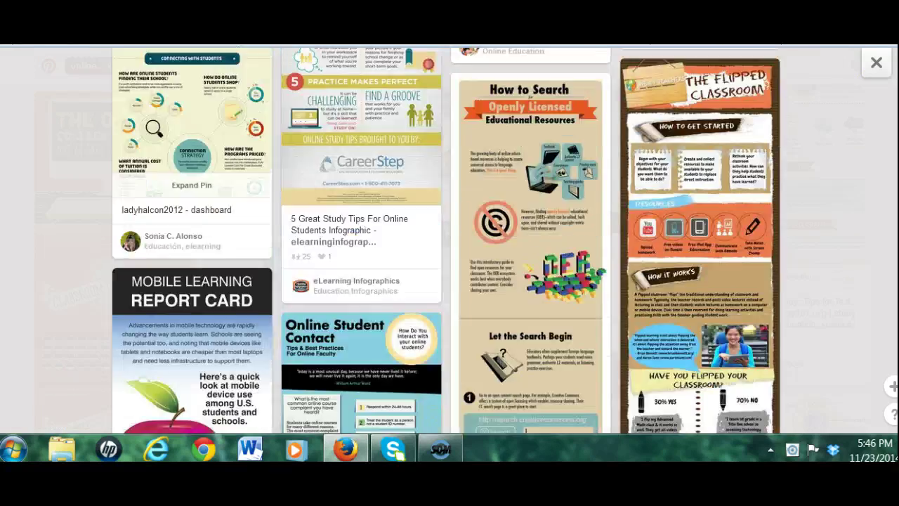
scroll(361, 241, up, 15)
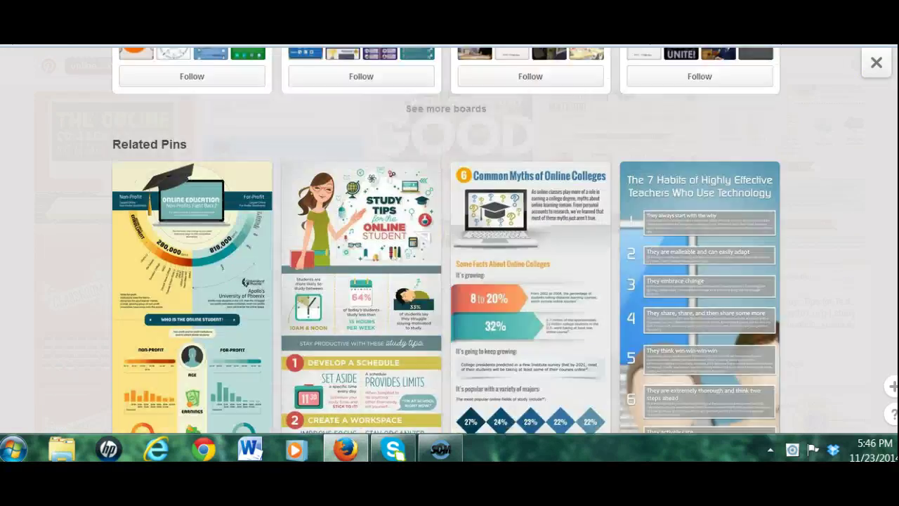
From the related pins, pin the "How Do Employers View Online Degrees?" infographic to the Online Teaching and Learning board
scroll(362, 242, down, 6)
scroll(154, 245, down, 10)
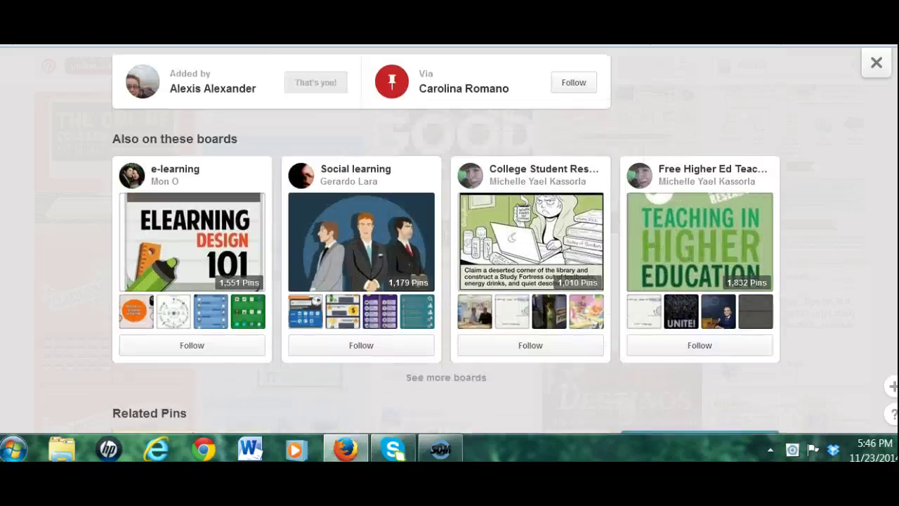
scroll(154, 245, down, 5)
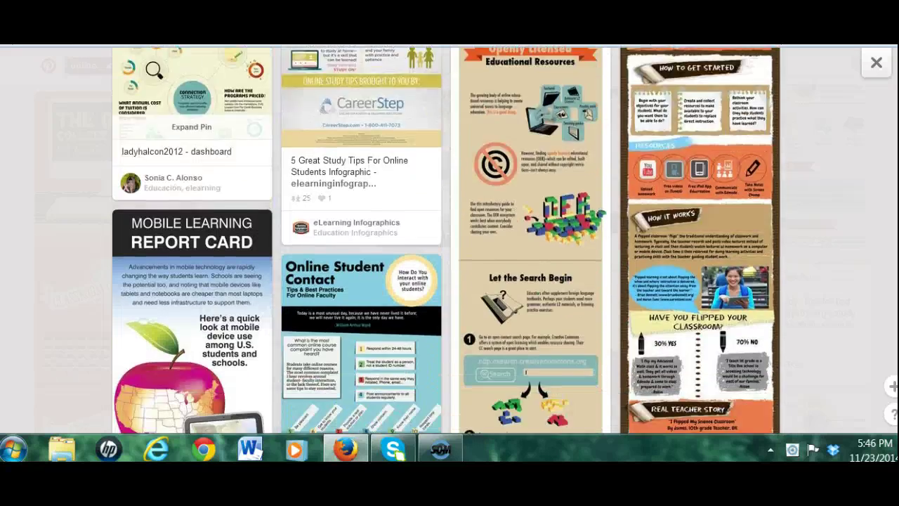
scroll(446, 241, down, 6)
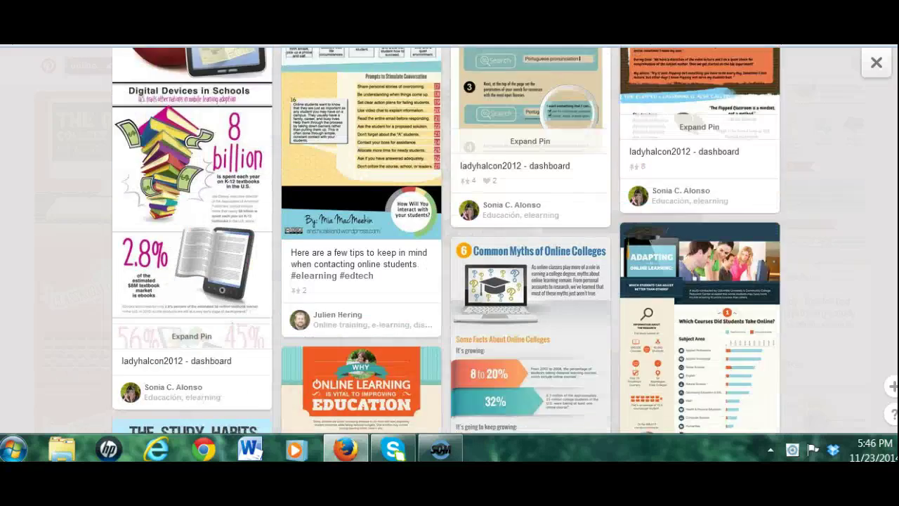
scroll(446, 241, down, 9)
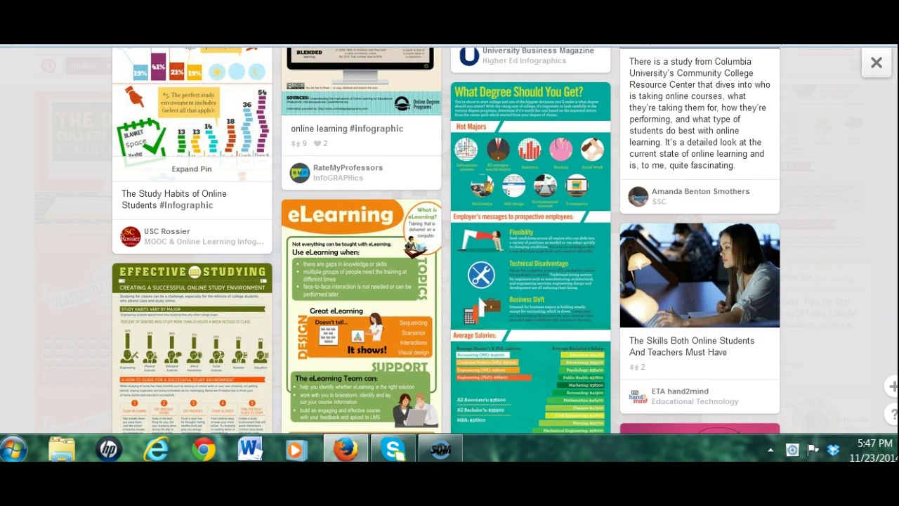
scroll(446, 241, down, 12)
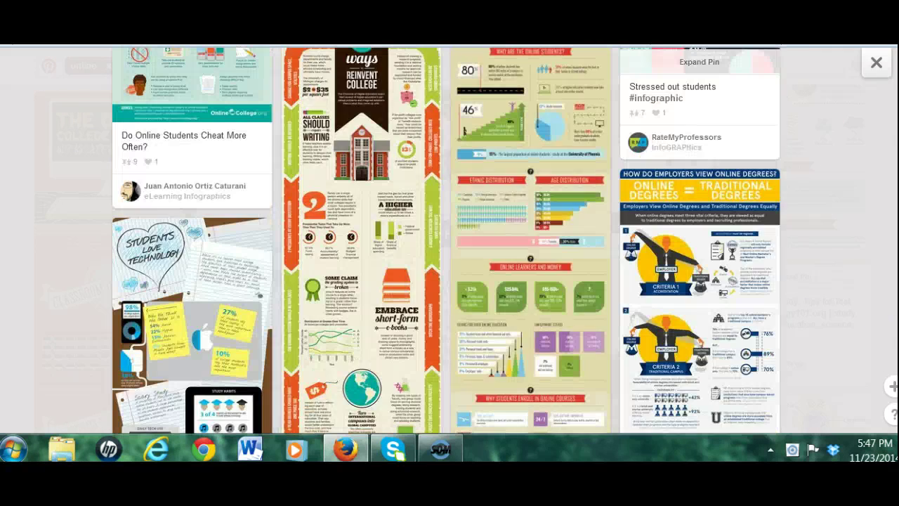
scroll(670, 276, down, 1)
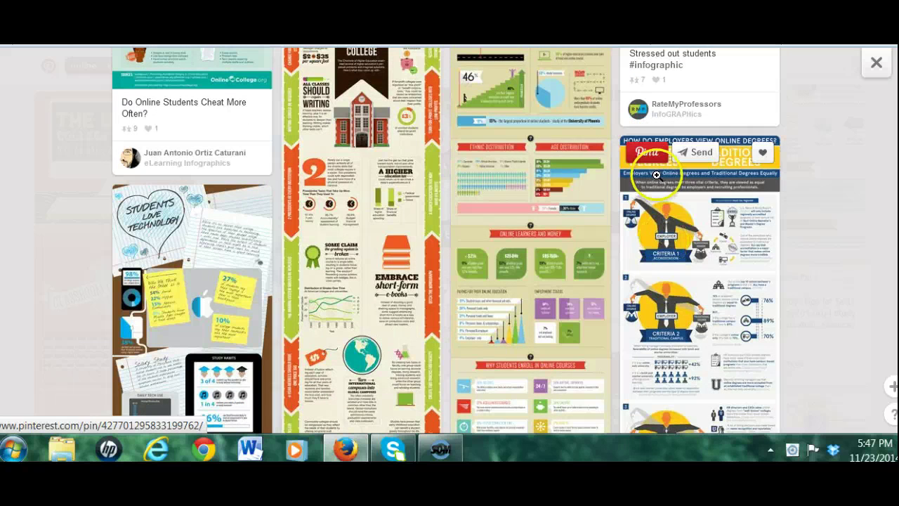
click(644, 155)
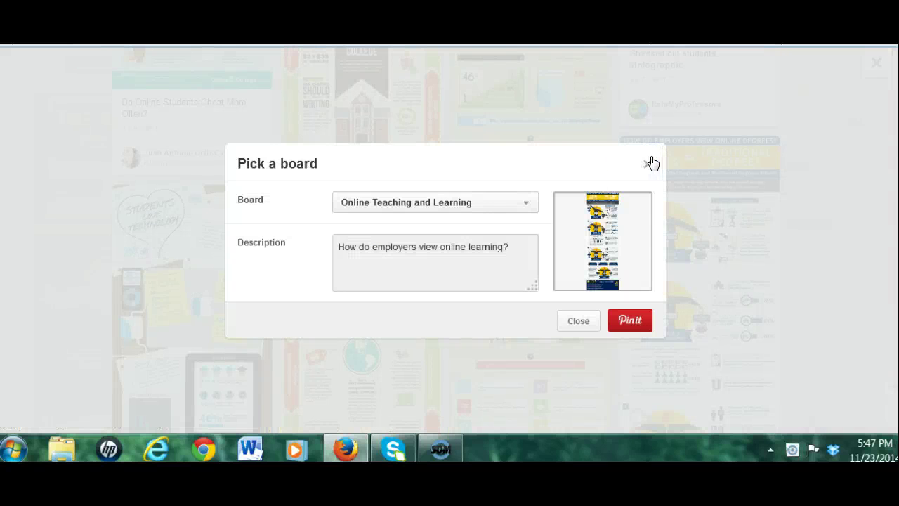
click(630, 320)
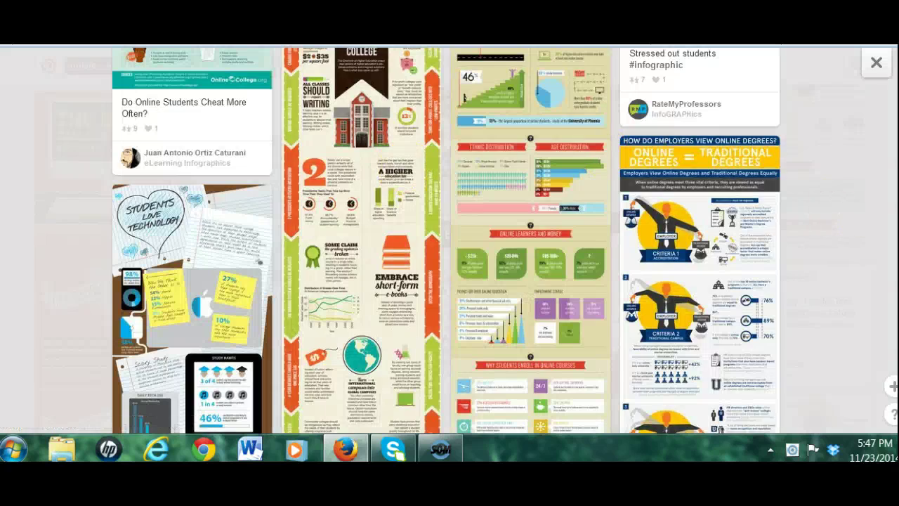
Look through the remaining related pins, return to the open pin's description and comments, and close the pin
scroll(447, 242, down, 20)
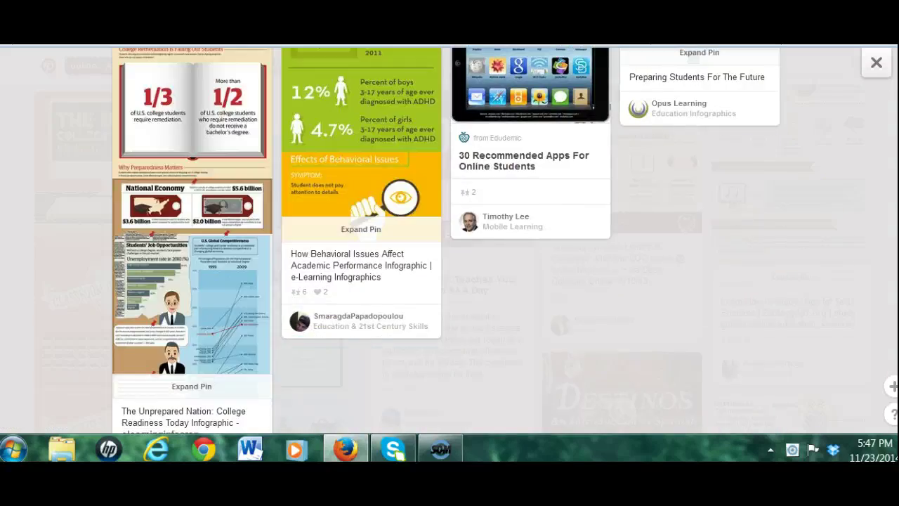
scroll(447, 242, down, 15)
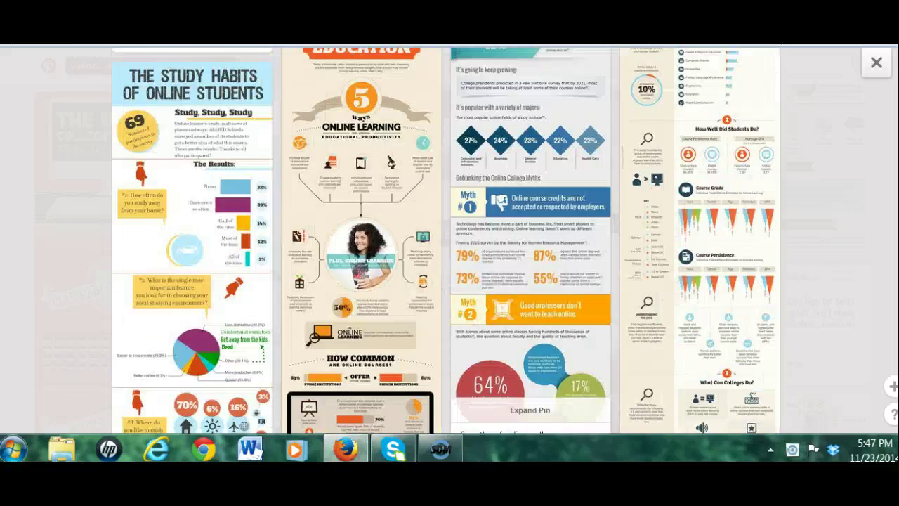
scroll(447, 242, up, 15)
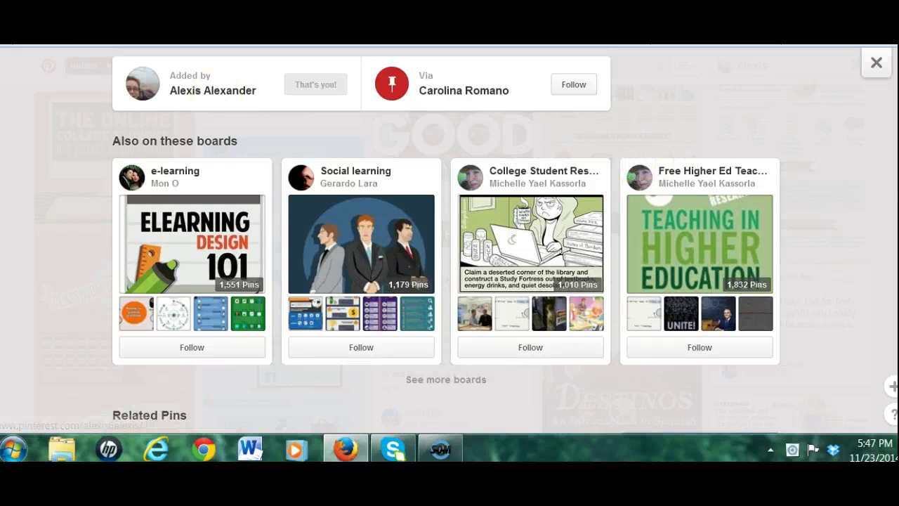
scroll(341, 115, up, 4)
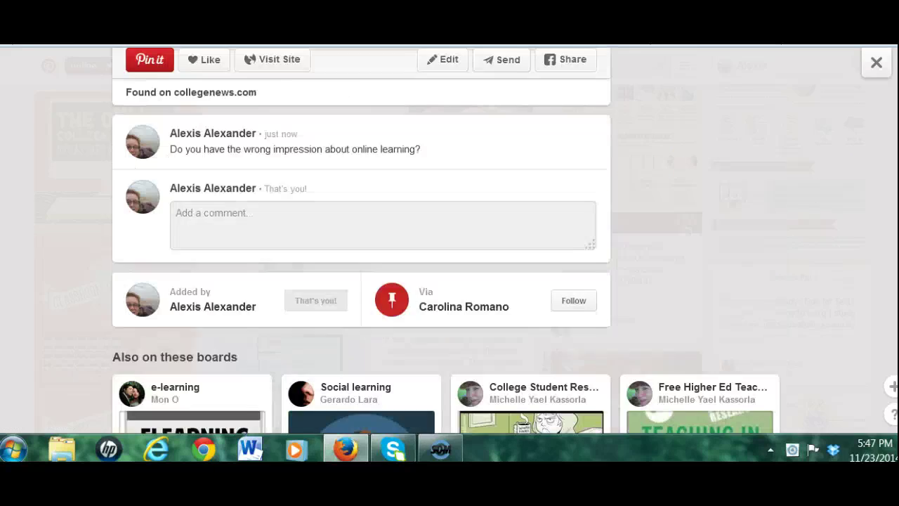
click(342, 114)
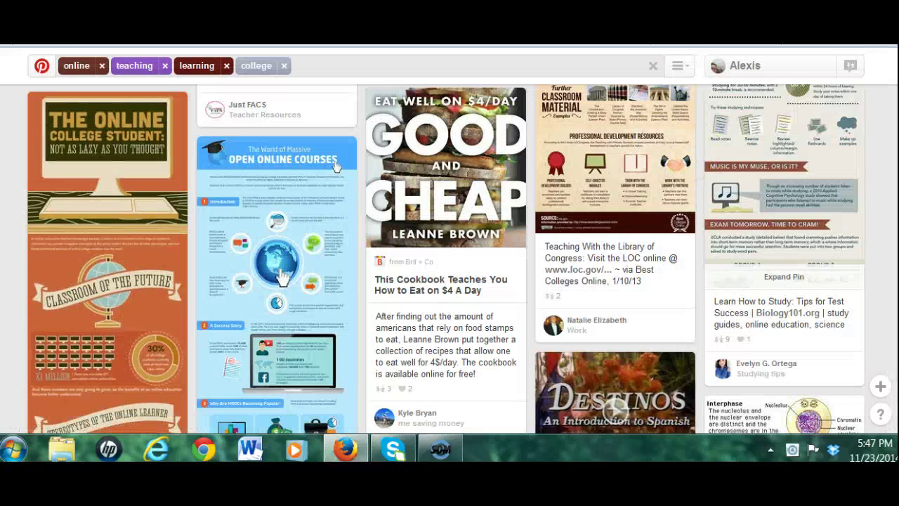
Browse further pins in the search results and reopen "The Online College Student: Not As Lazy As You Thought"
scroll(281, 276, down, 15)
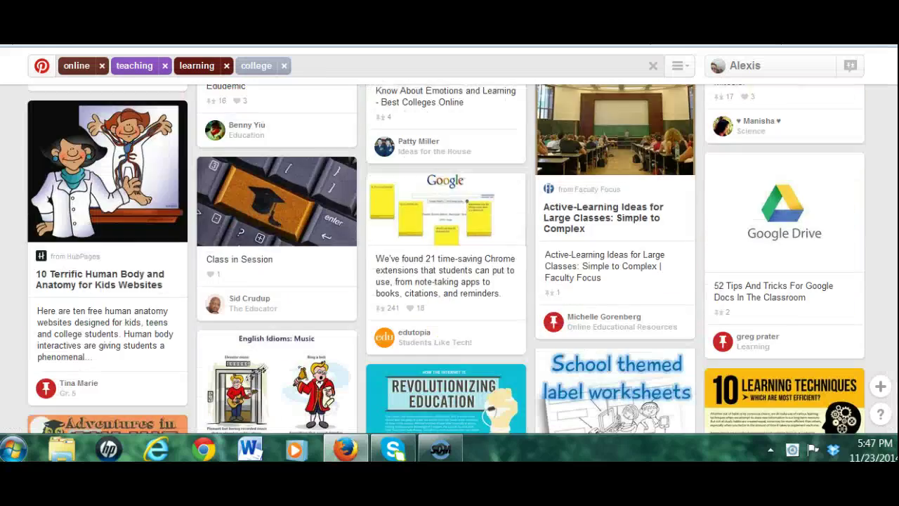
scroll(445, 260, down, 9)
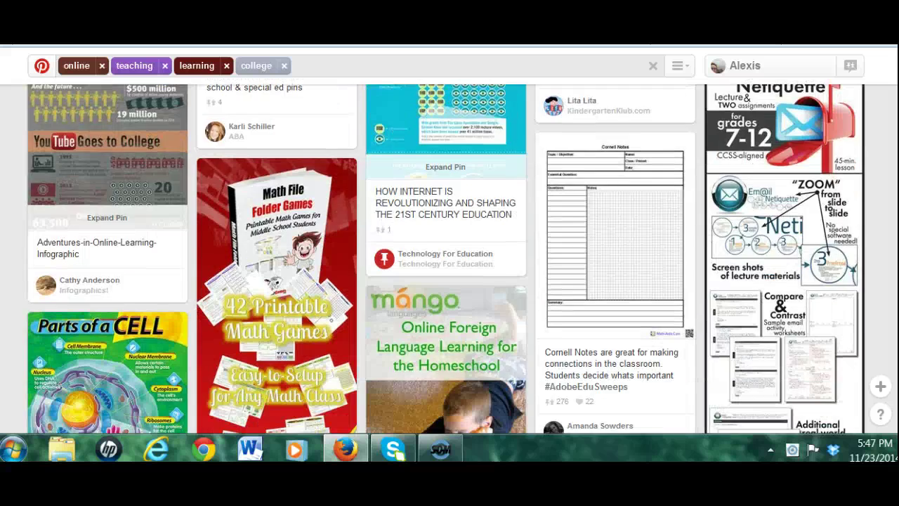
scroll(301, 161, down, 4)
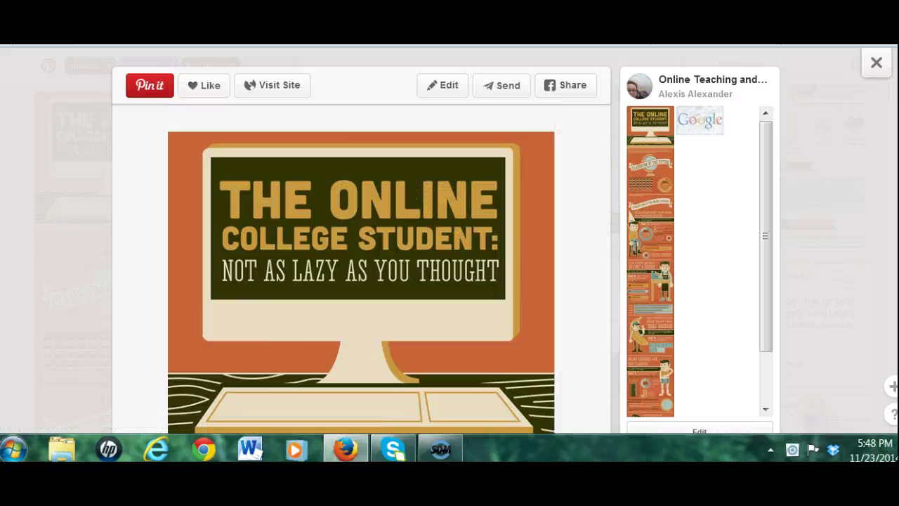
Examine the reopened infographic down to its source link, description, comment area and the other boards that hold it
scroll(361, 281, down, 15)
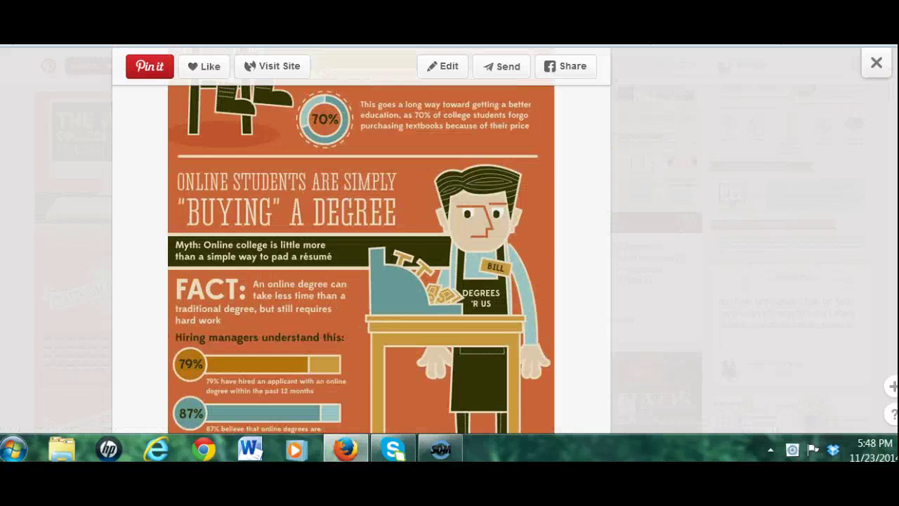
scroll(362, 281, down, 10)
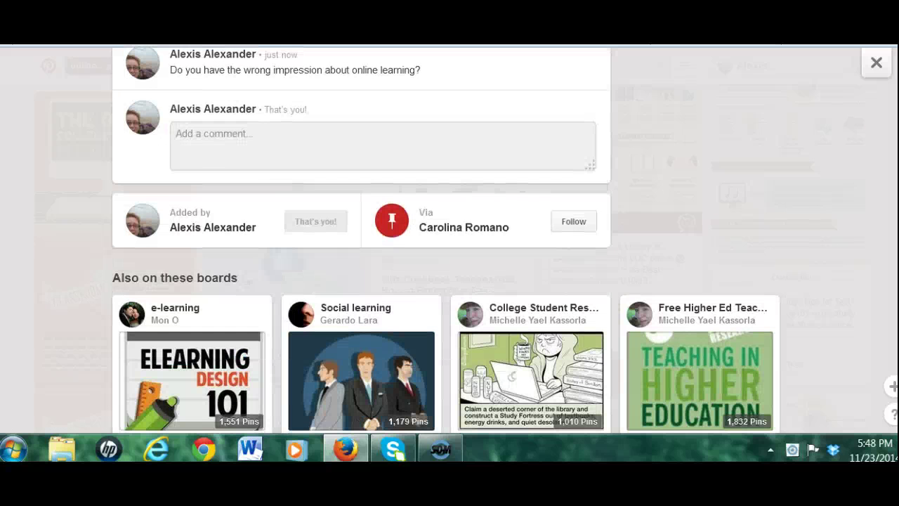
scroll(361, 281, up, 2)
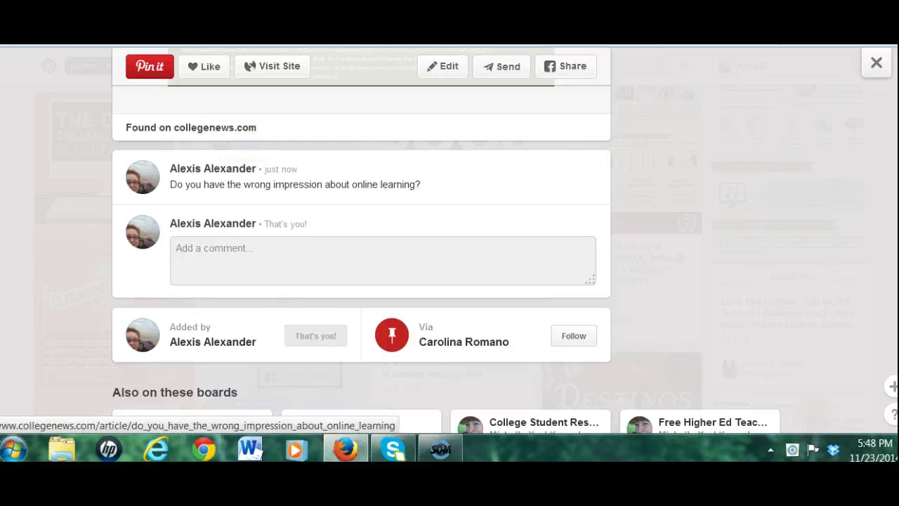
Look through the other boards holding the open infographic and browse its related pins down to "15 Rules of Netiquette for Online Discussion Boards"
scroll(579, 207, down, 3)
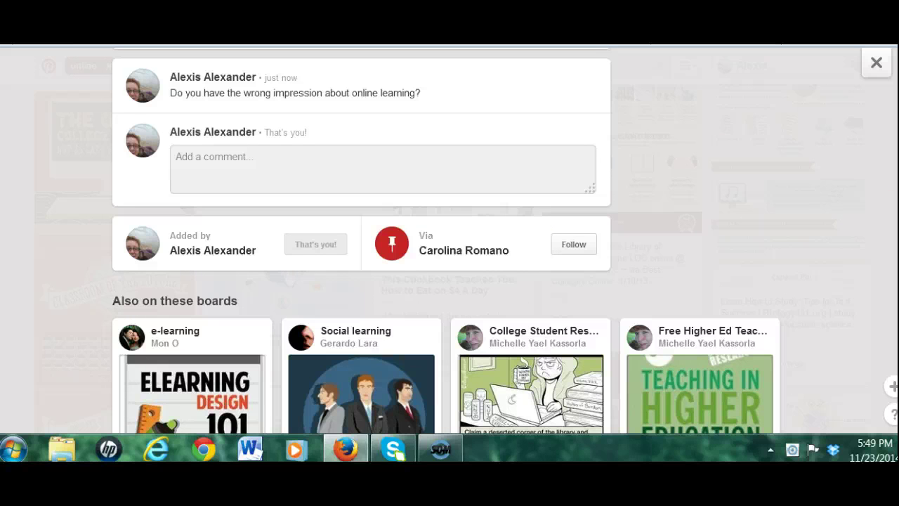
scroll(471, 274, down, 3)
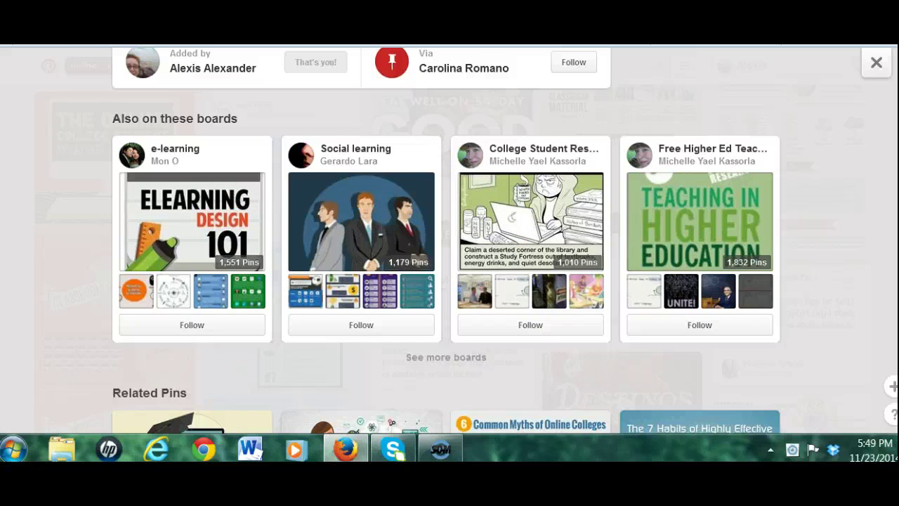
scroll(447, 238, down, 3)
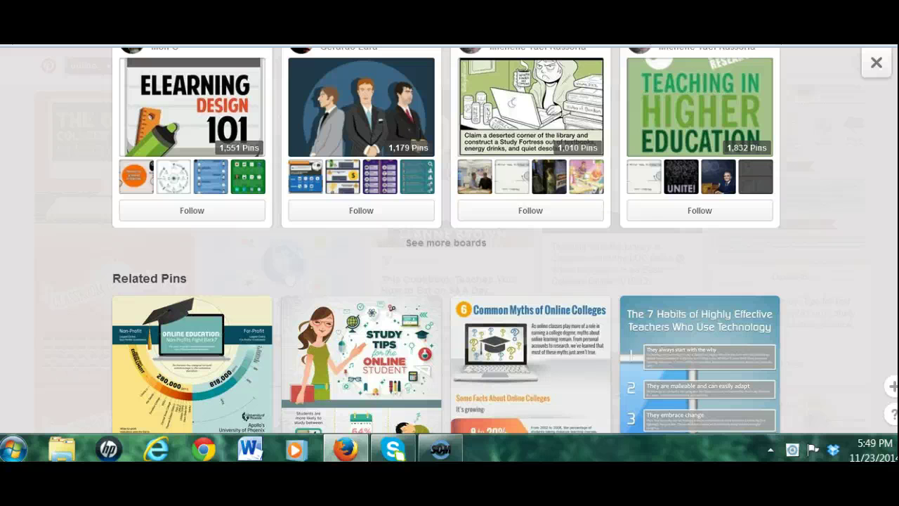
scroll(446, 239, down, 3)
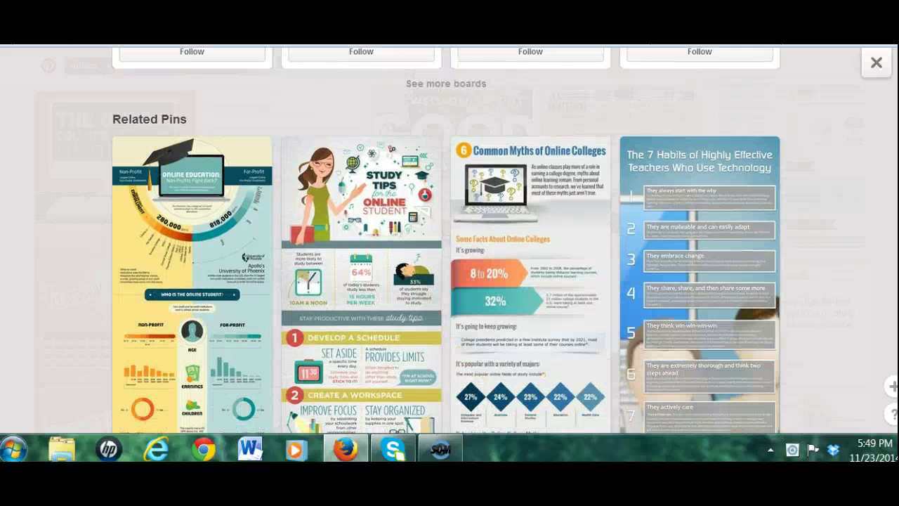
scroll(446, 243, down, 8)
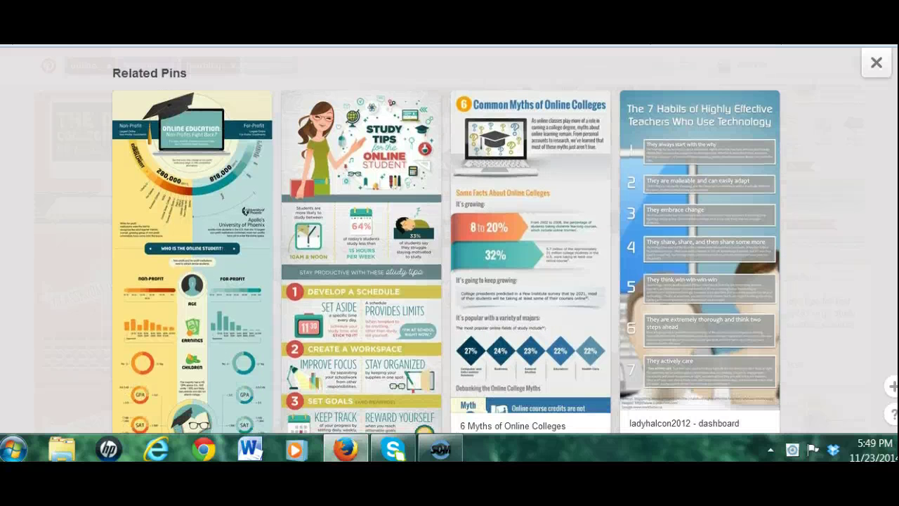
scroll(446, 243, down, 10)
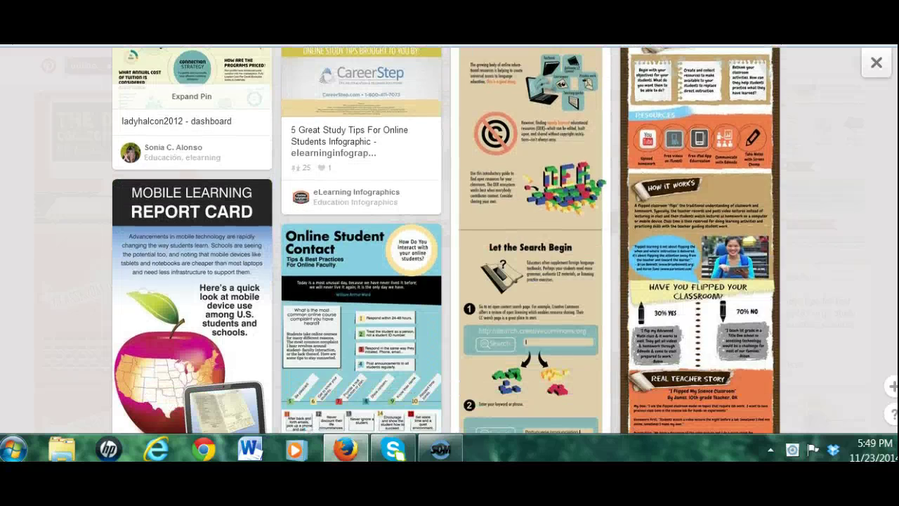
scroll(446, 243, down, 1)
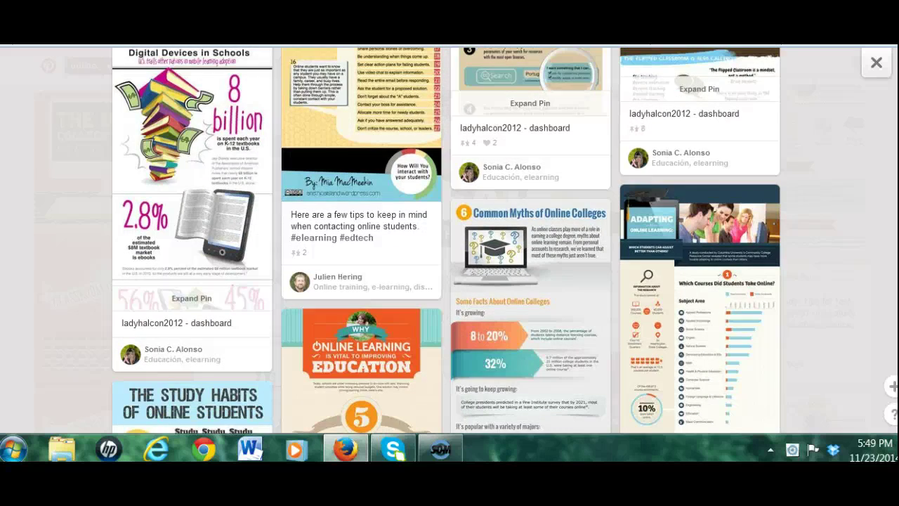
scroll(446, 243, down, 9)
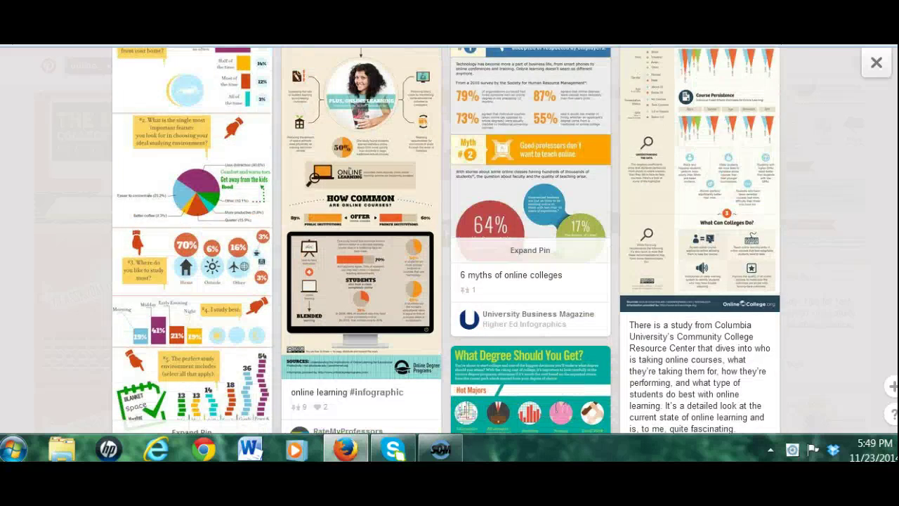
scroll(446, 243, down, 12)
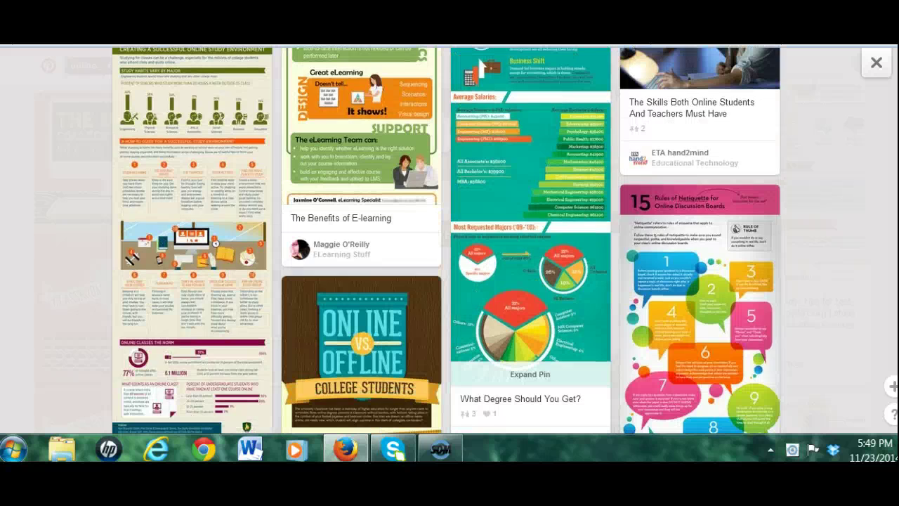
scroll(446, 243, down, 8)
mouse_move(711, 258)
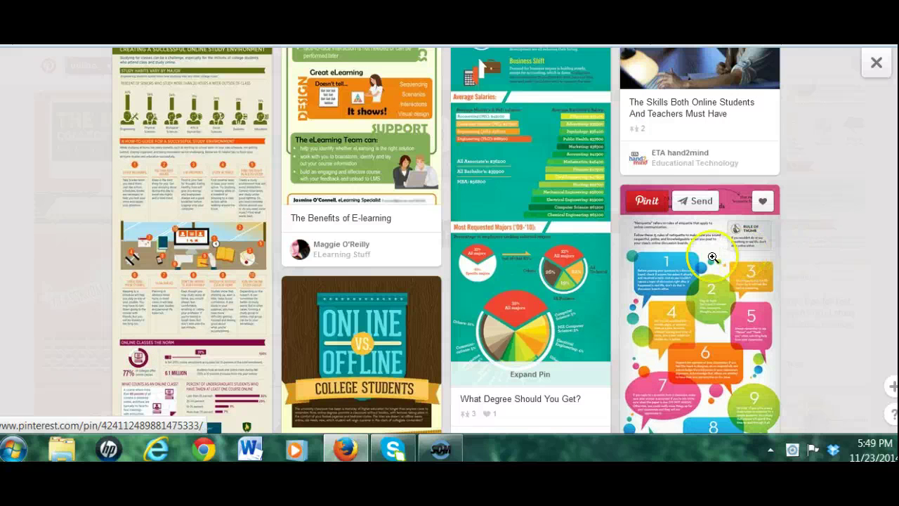
click(646, 201)
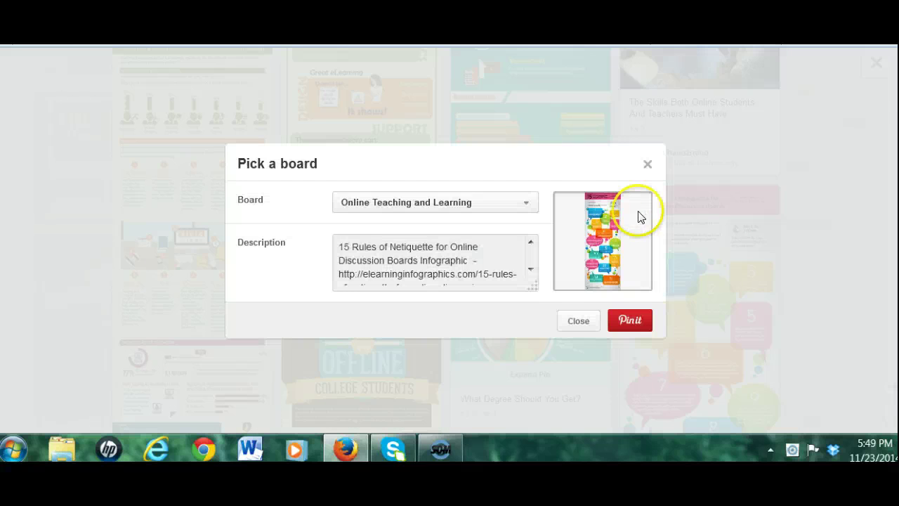
click(647, 165)
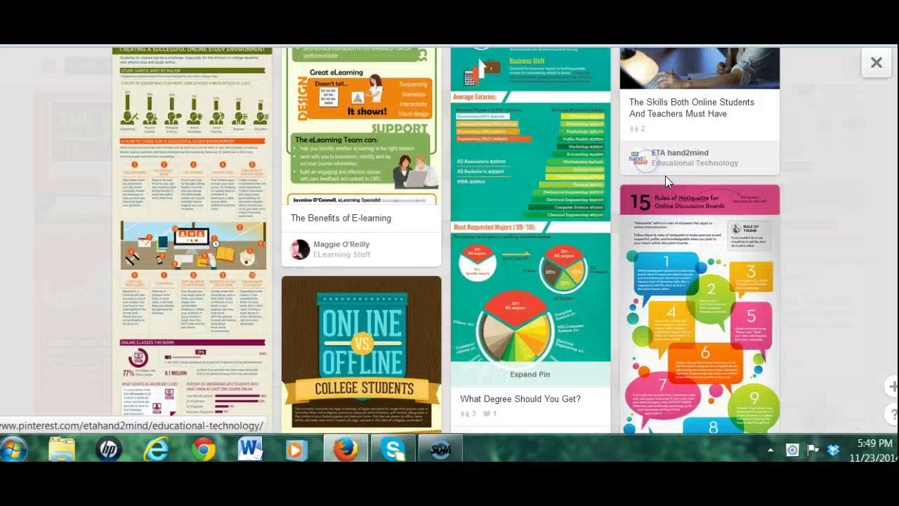
Open the "15 Rules of Netiquette for Online Discussion Boards" pin and read through all its rules, source link and description
click(701, 295)
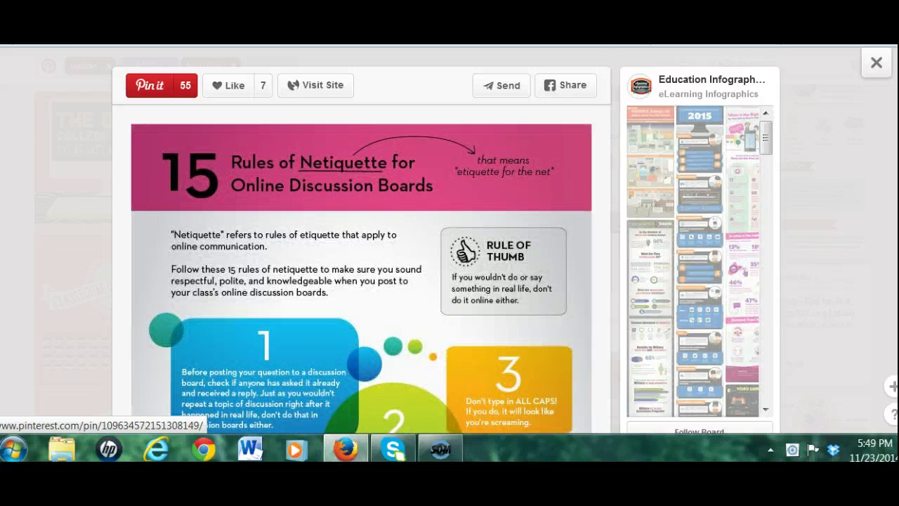
scroll(361, 281, down, 8)
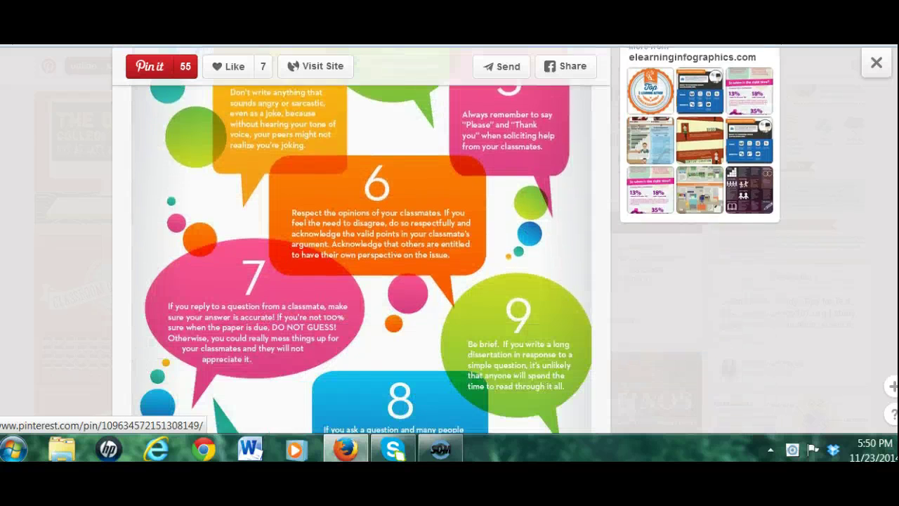
scroll(361, 281, down, 5)
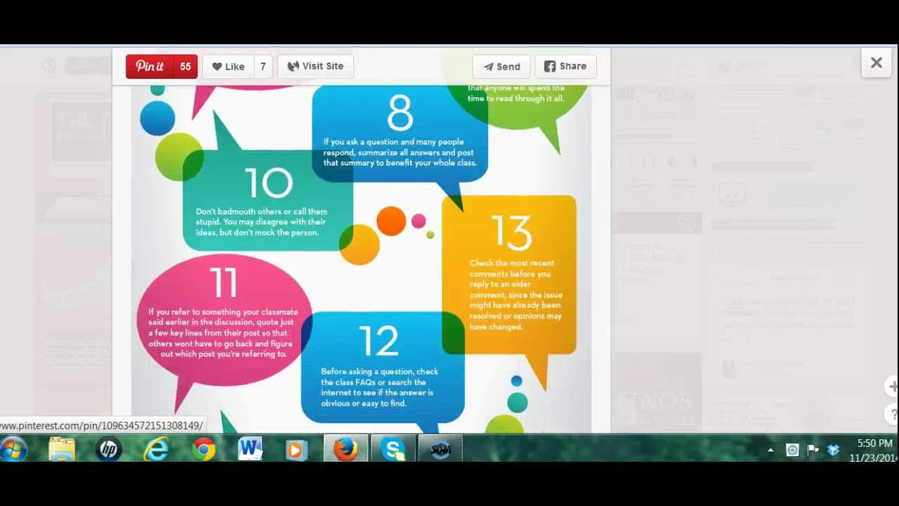
scroll(361, 281, down, 5)
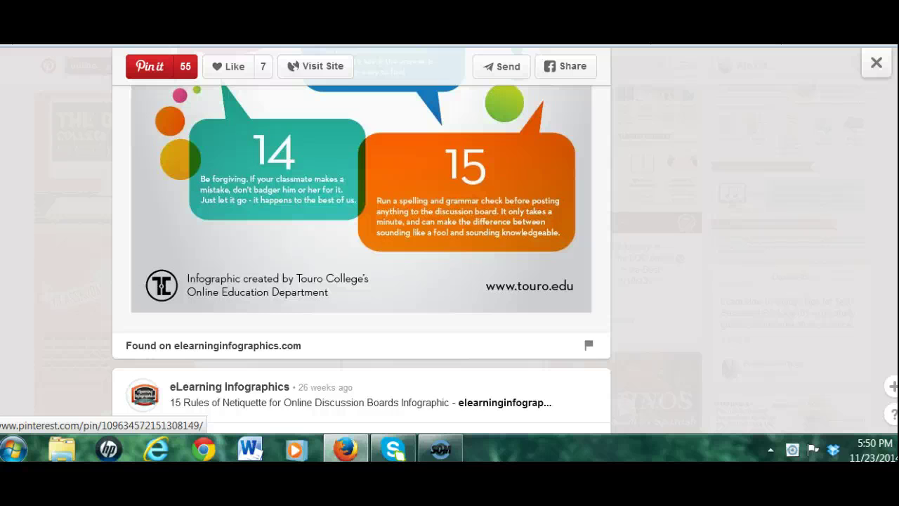
scroll(361, 239, down, 3)
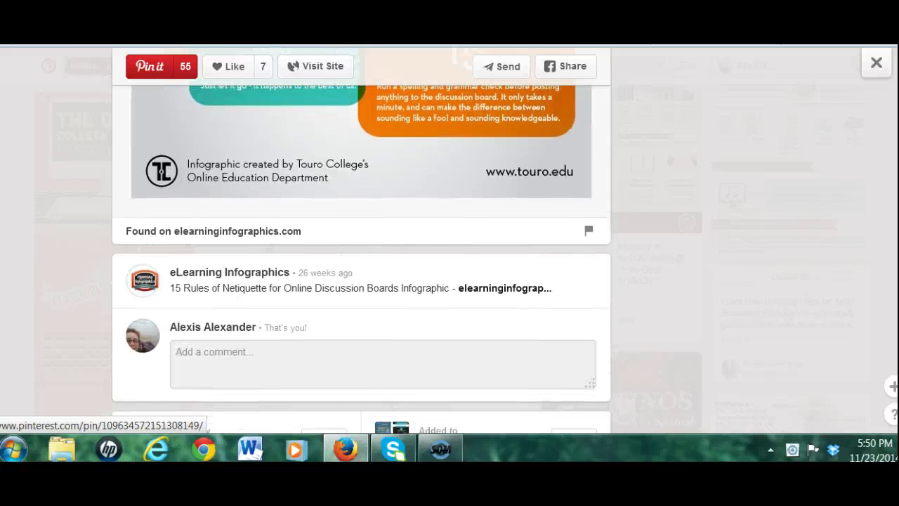
scroll(361, 239, down, 2)
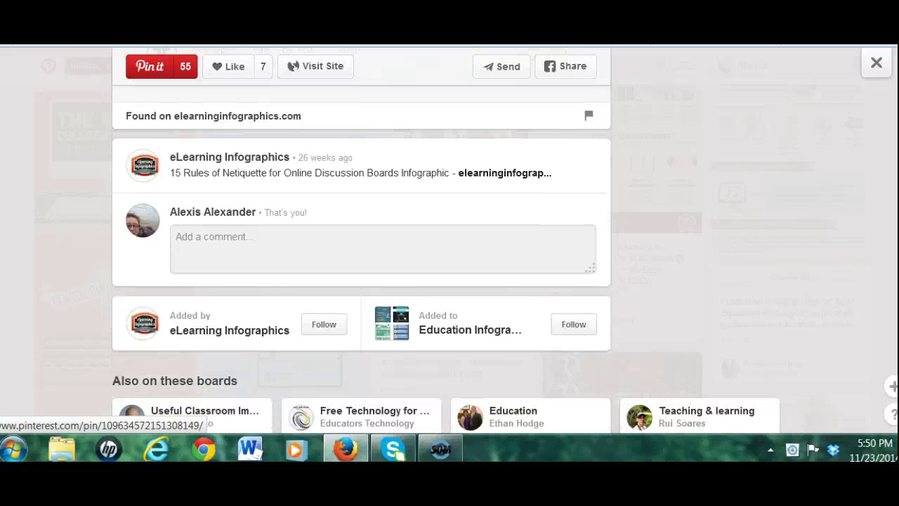
scroll(361, 239, up, 5)
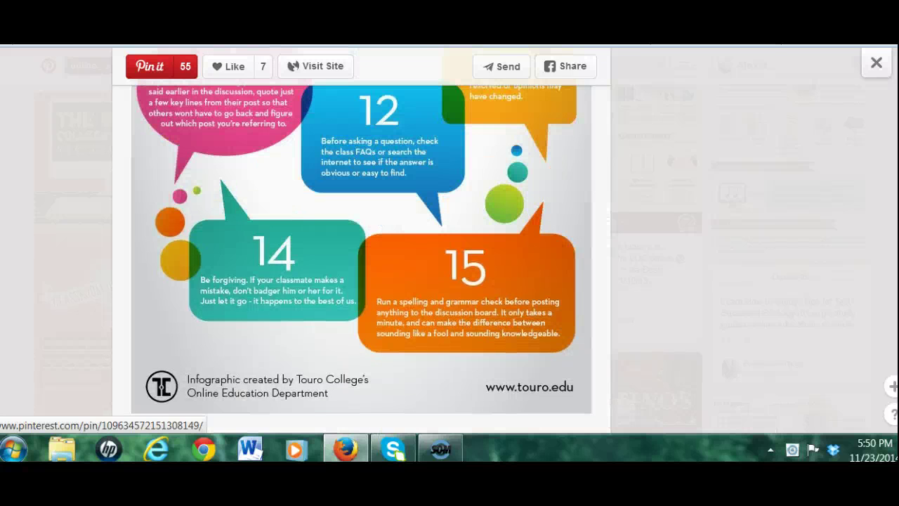
scroll(362, 239, up, 10)
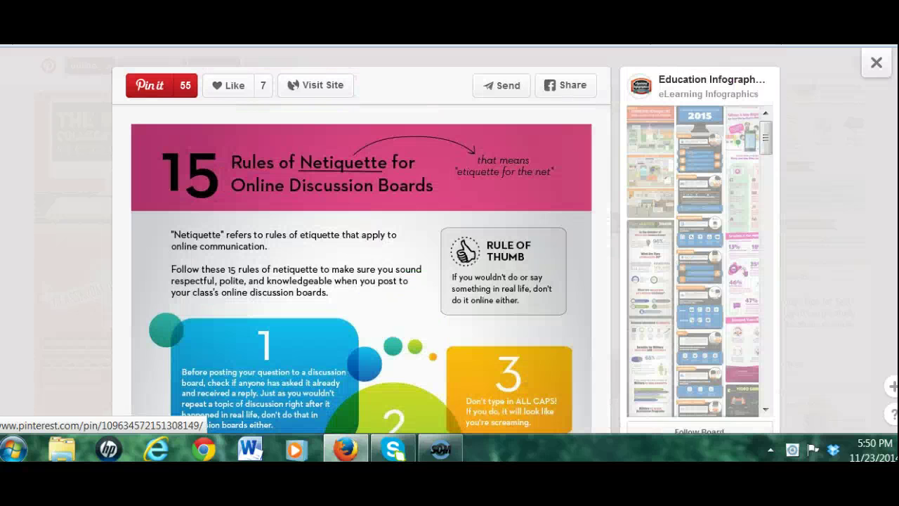
Pin the "15 Rules of Netiquette for Online Discussion Boards" infographic to the Online Teaching and Learning board with its existing description
click(146, 87)
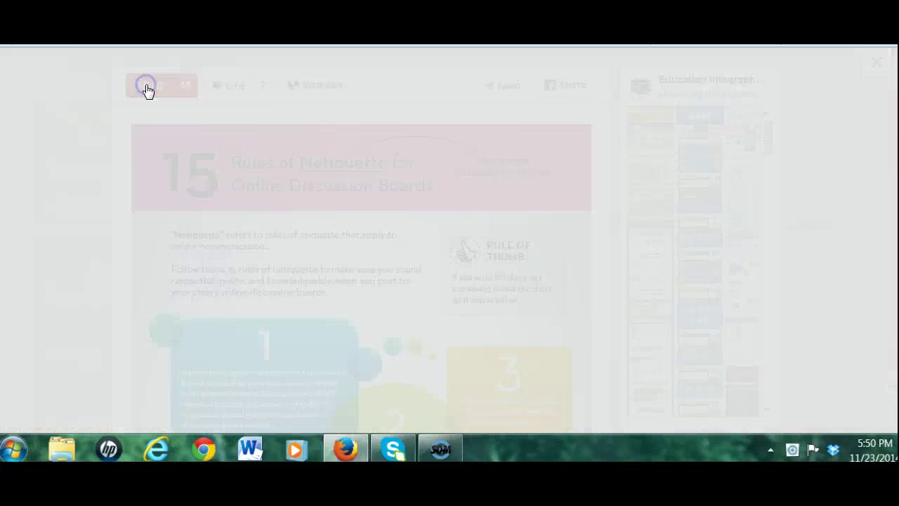
click(366, 287)
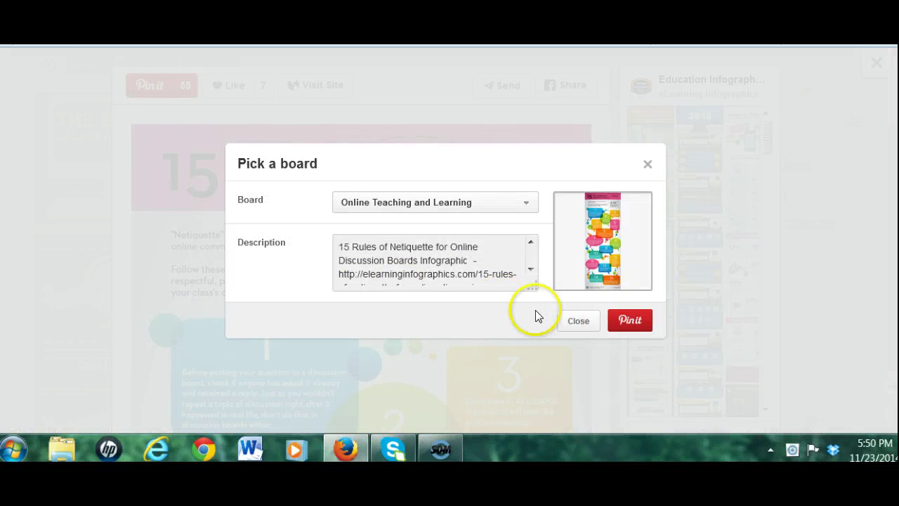
click(625, 326)
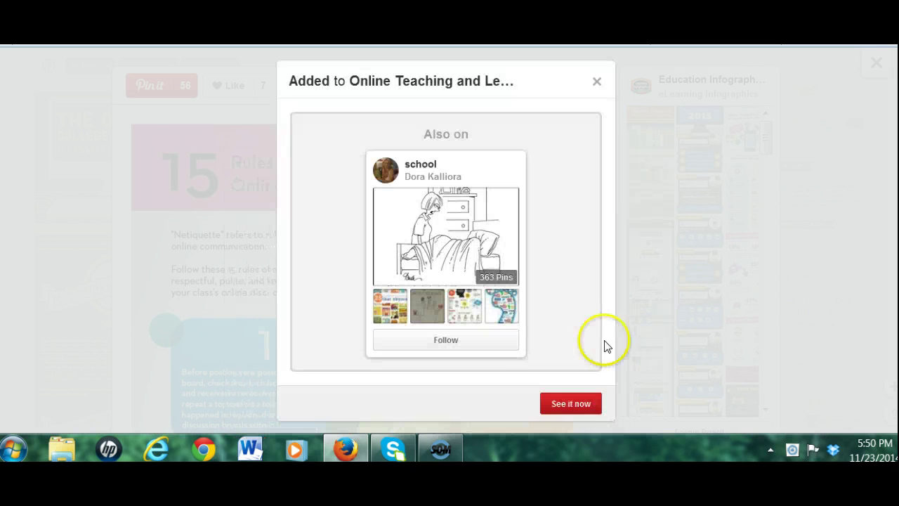
View the newly saved netiquette pin, go to the Online Teaching and Learning board and review the collected pins
click(578, 408)
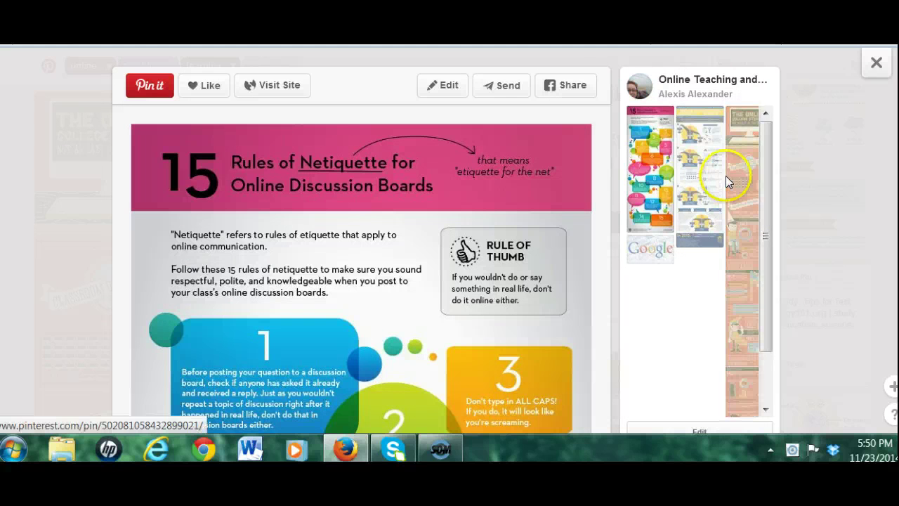
click(688, 80)
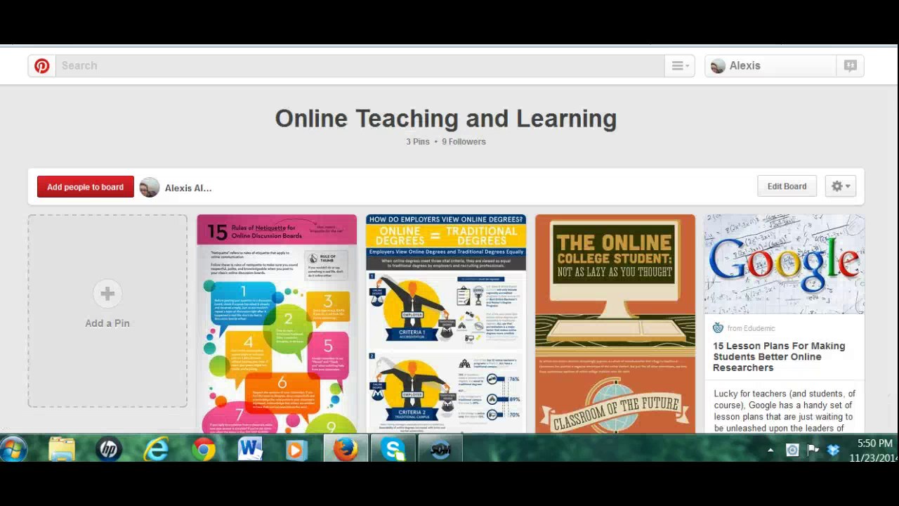
scroll(459, 261, down, 3)
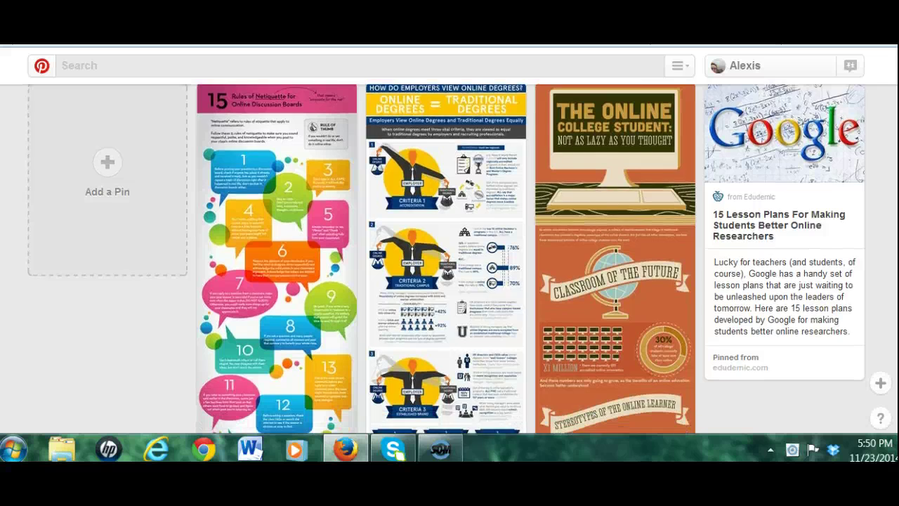
scroll(459, 261, down, 5)
scroll(459, 261, up, 3)
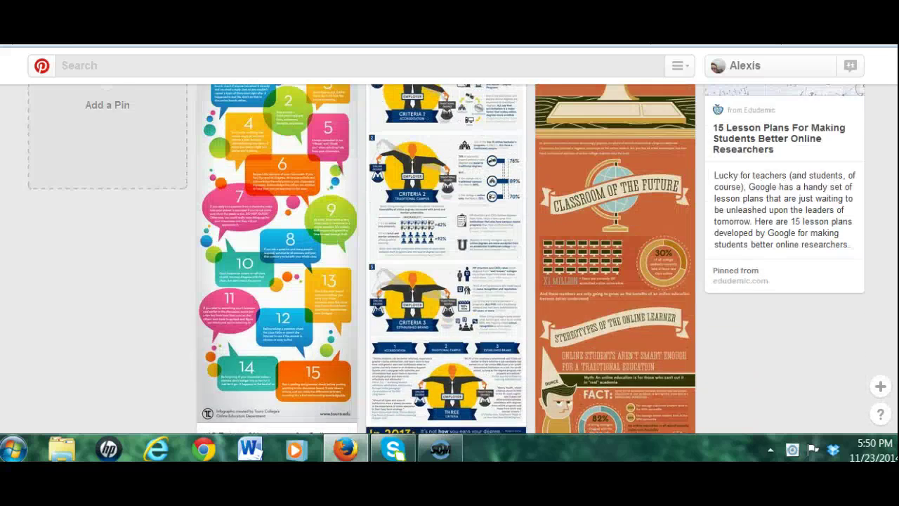
scroll(459, 260, up, 5)
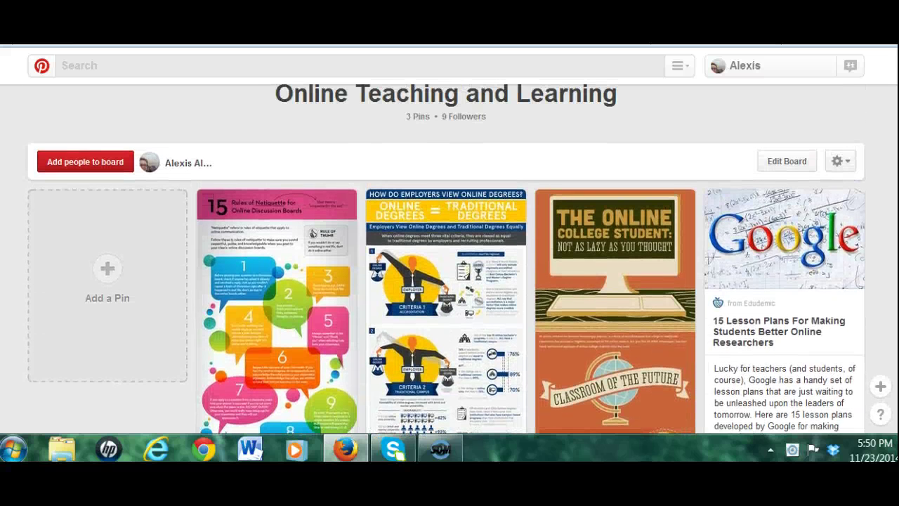
scroll(446, 261, up, 1)
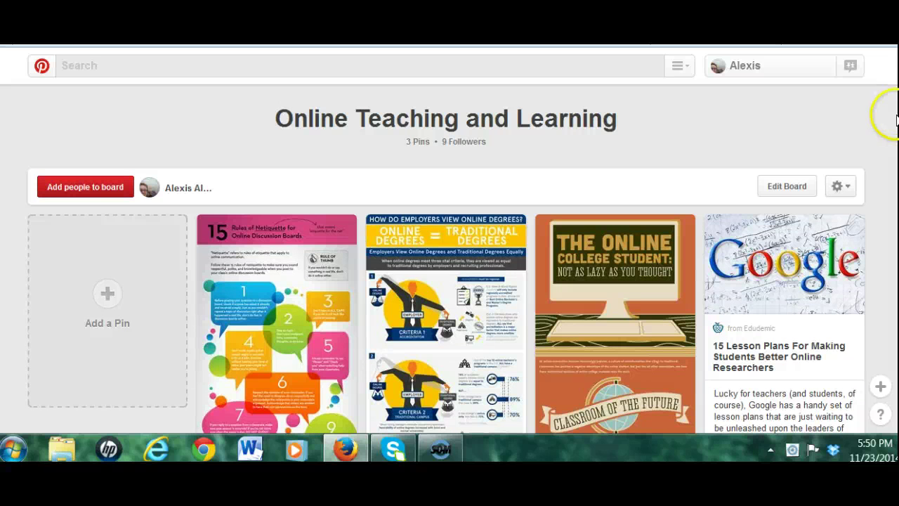
mouse_move(823, 225)
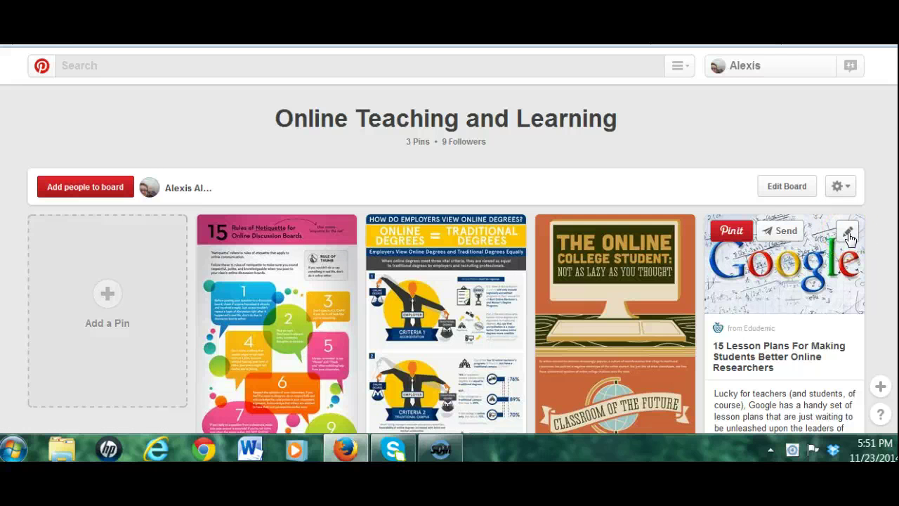
click(789, 233)
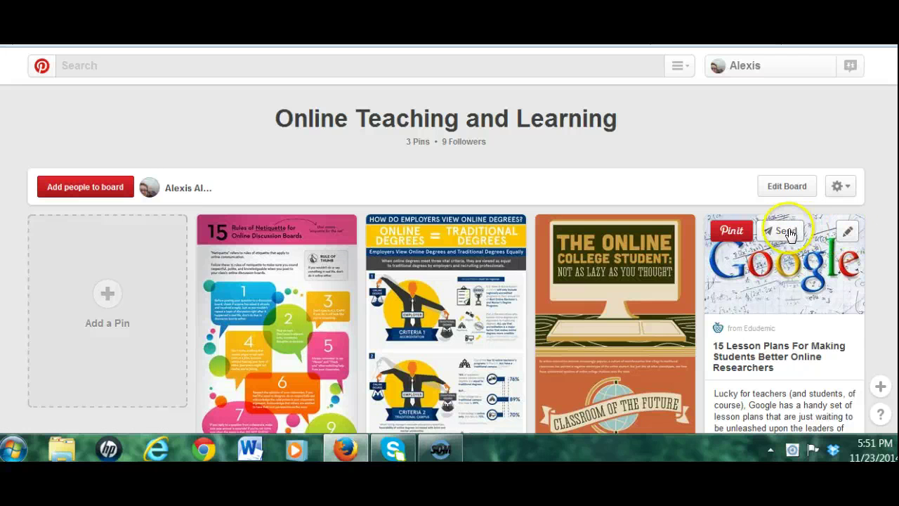
scroll(446, 260, down, 5)
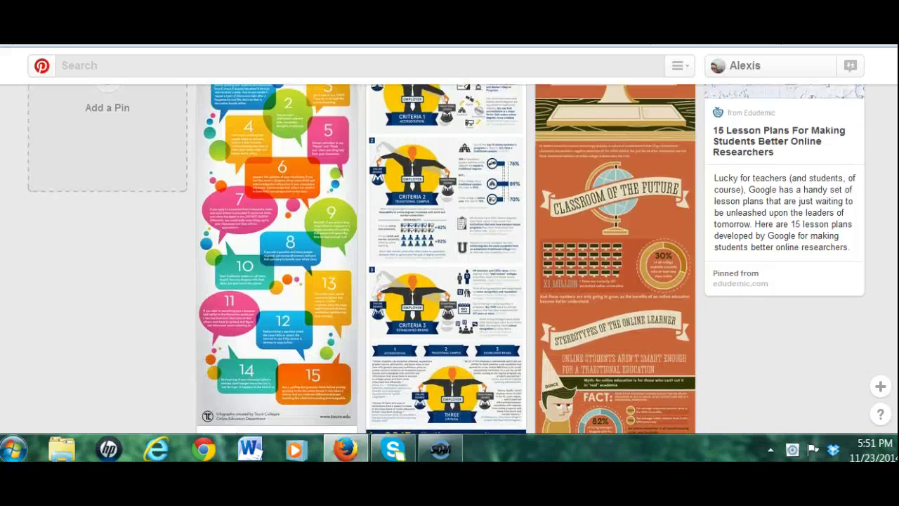
scroll(446, 260, up, 10)
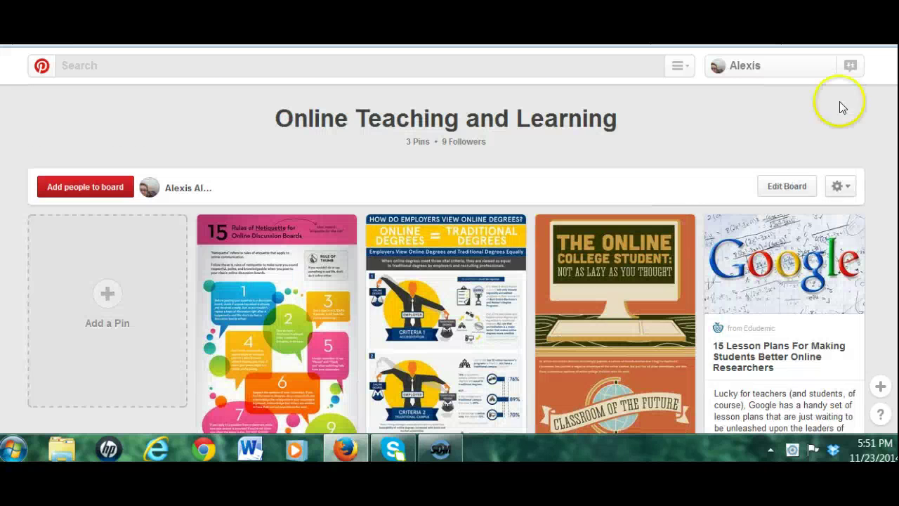